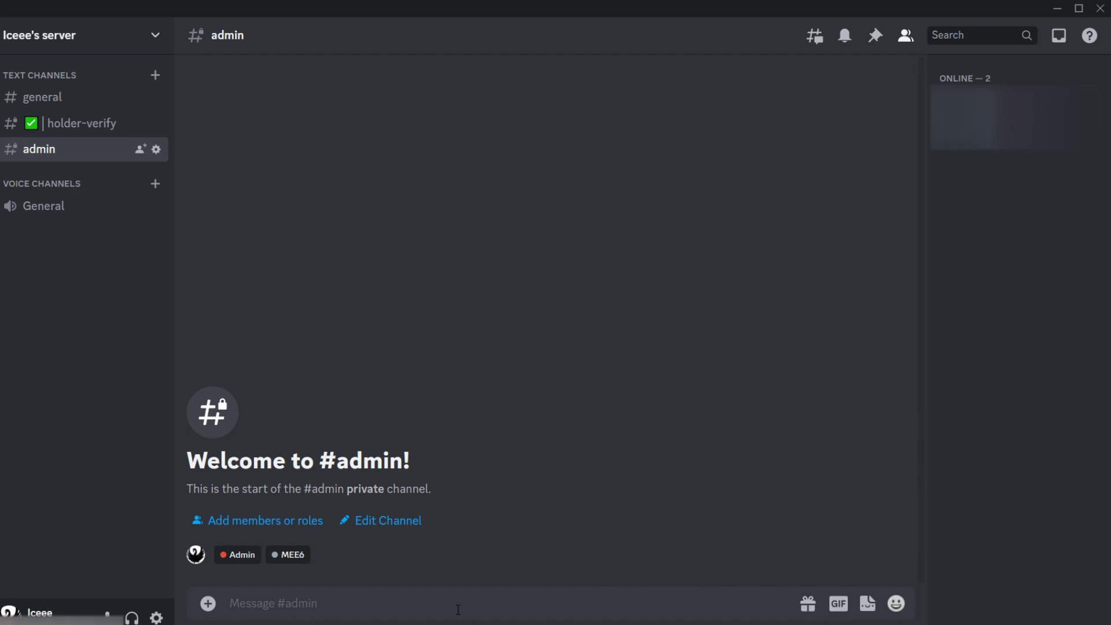
Try to run SpaceNFT's /setup_rewards command in the admin channel and read the bot's reply.
type("/setup")
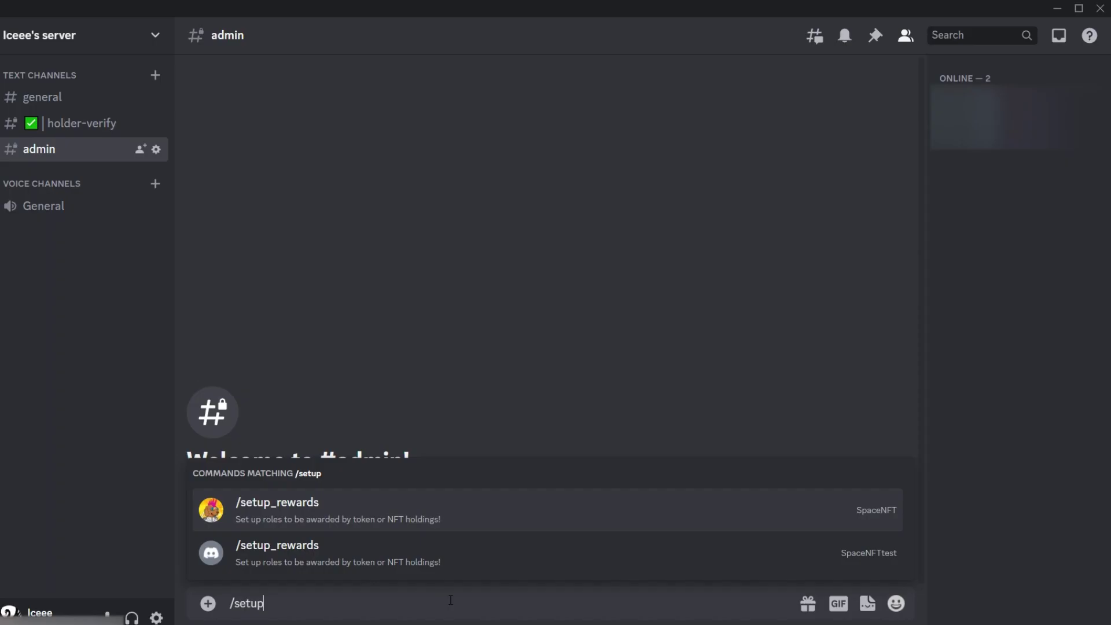
key("Return")
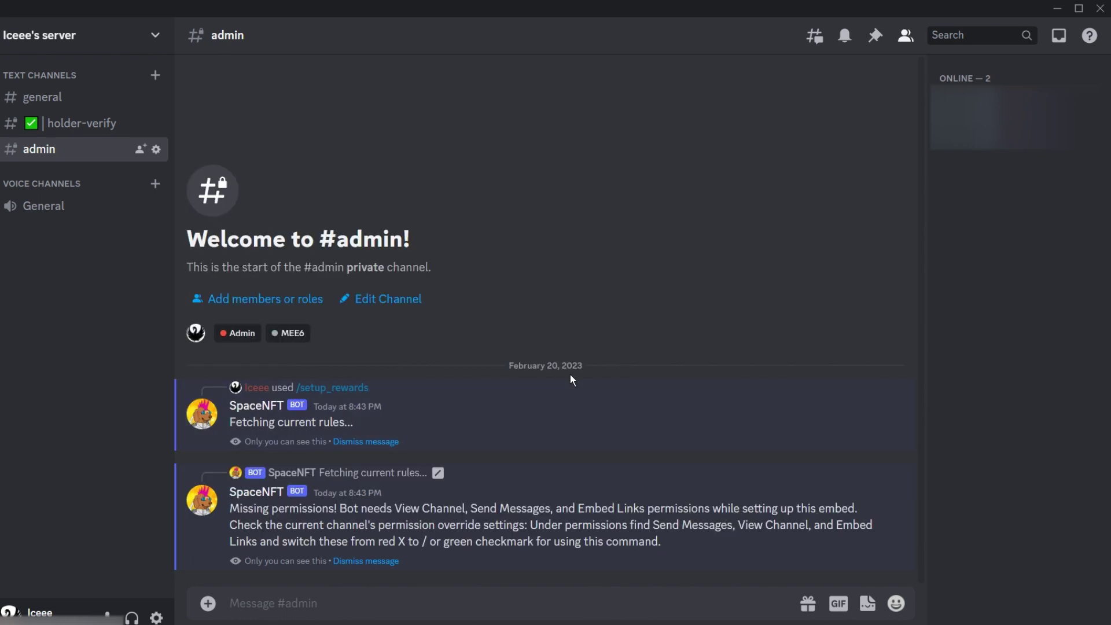
left_click_drag(360, 508, 653, 562)
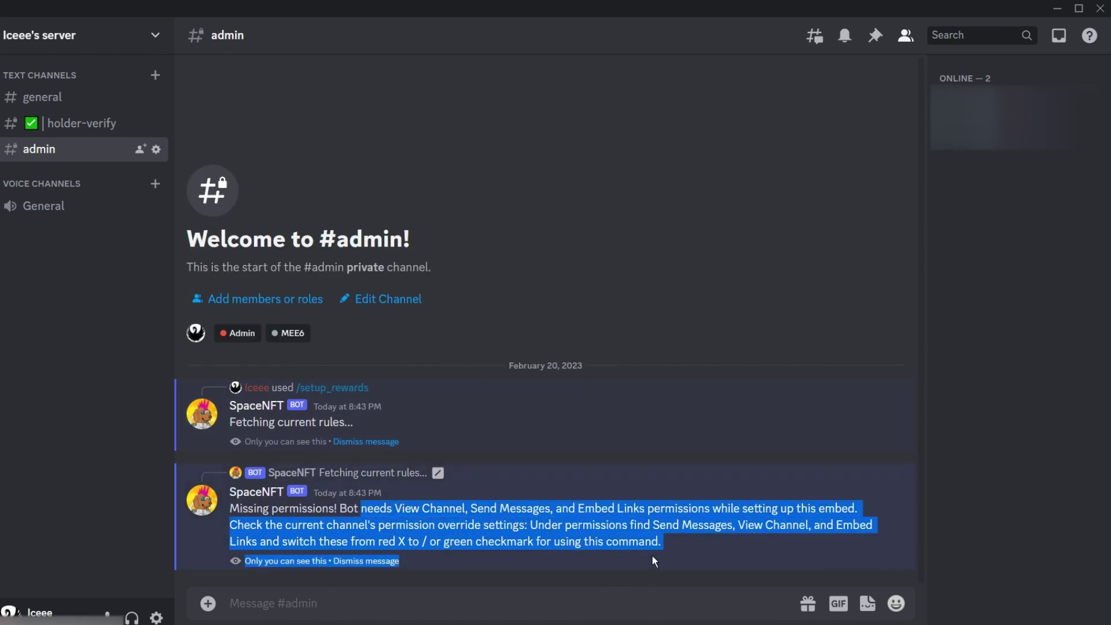
left_click(682, 555)
Give the SpaceNFT role access to the private admin channel in its channel permissions.
left_click(157, 149)
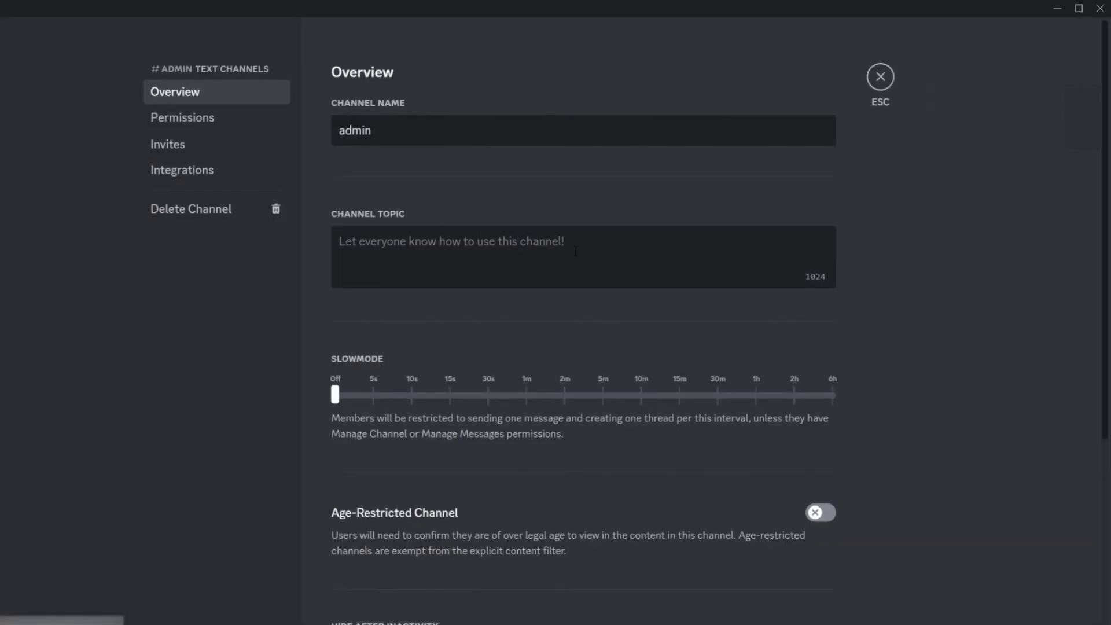
left_click(220, 120)
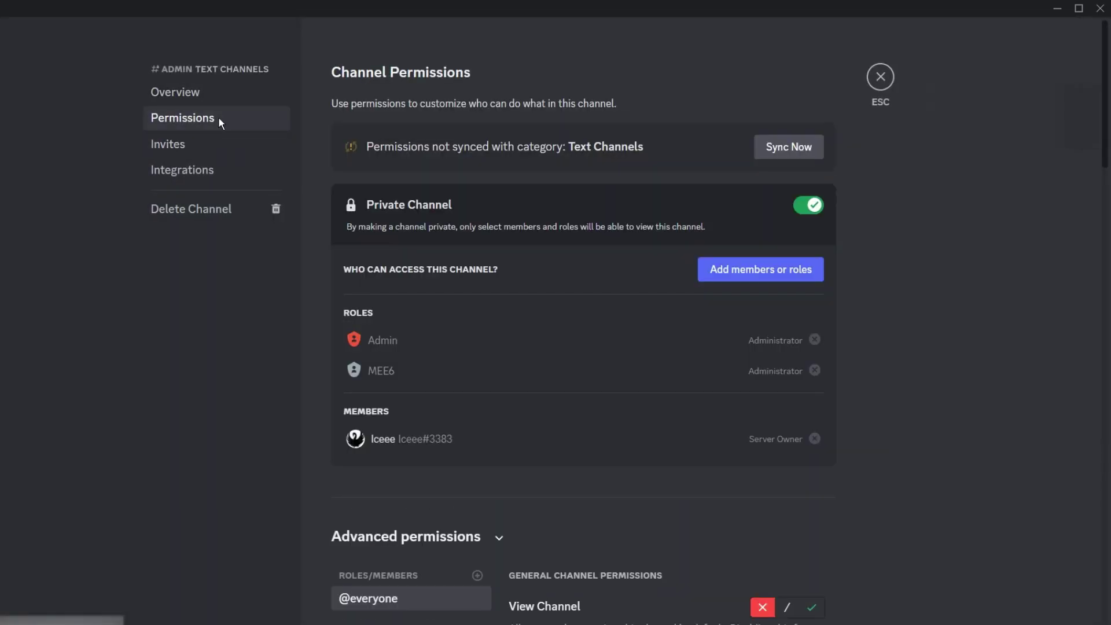
left_click(770, 271)
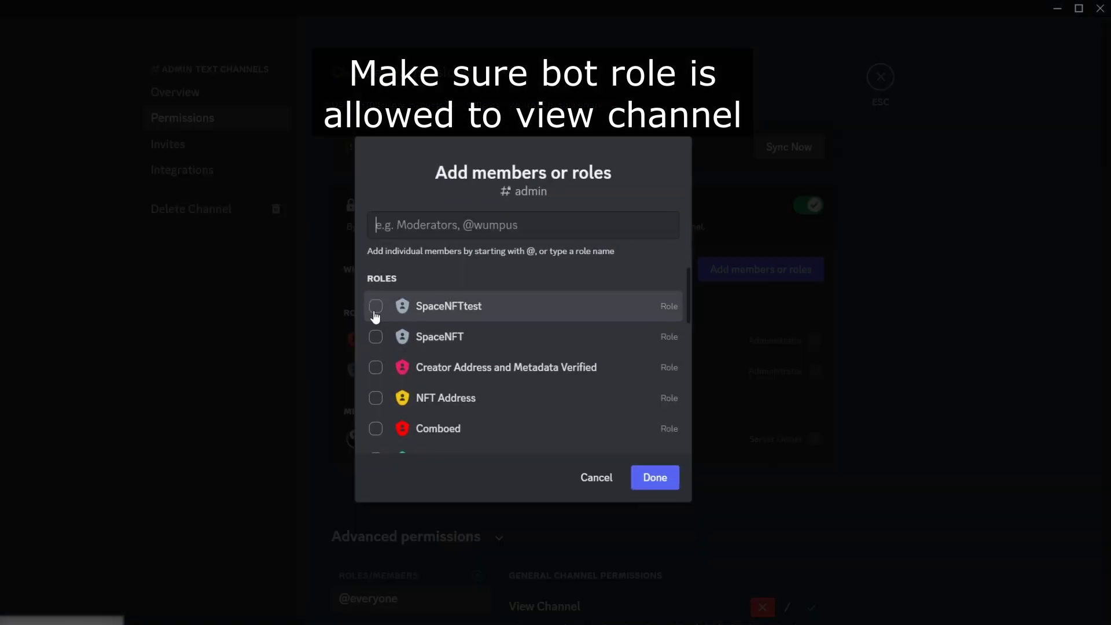
left_click(376, 335)
left_click(652, 475)
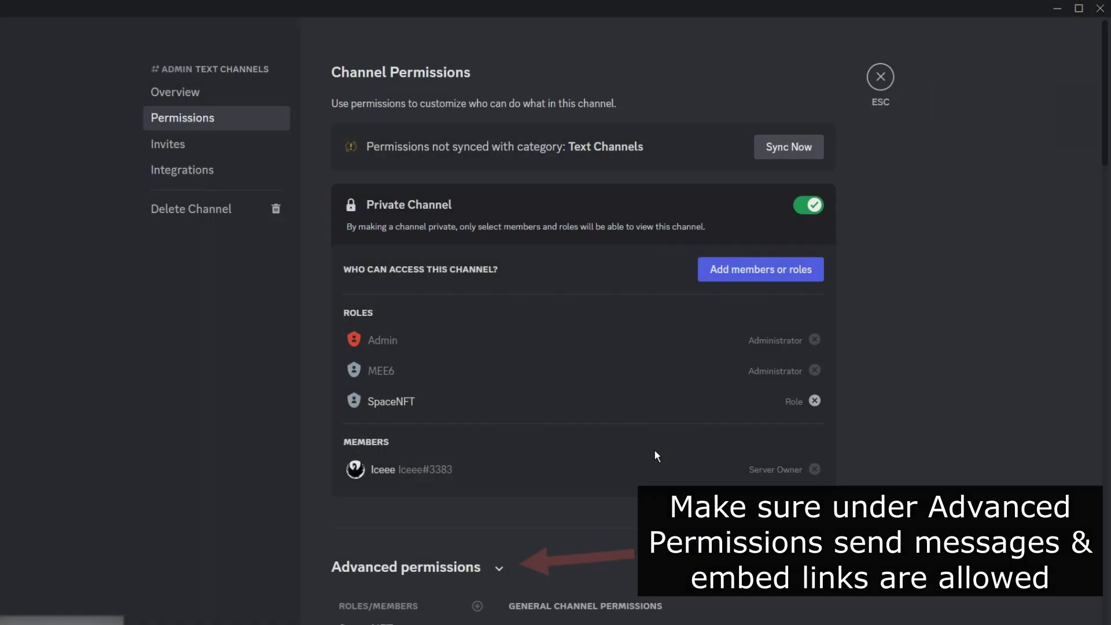
left_click(880, 78)
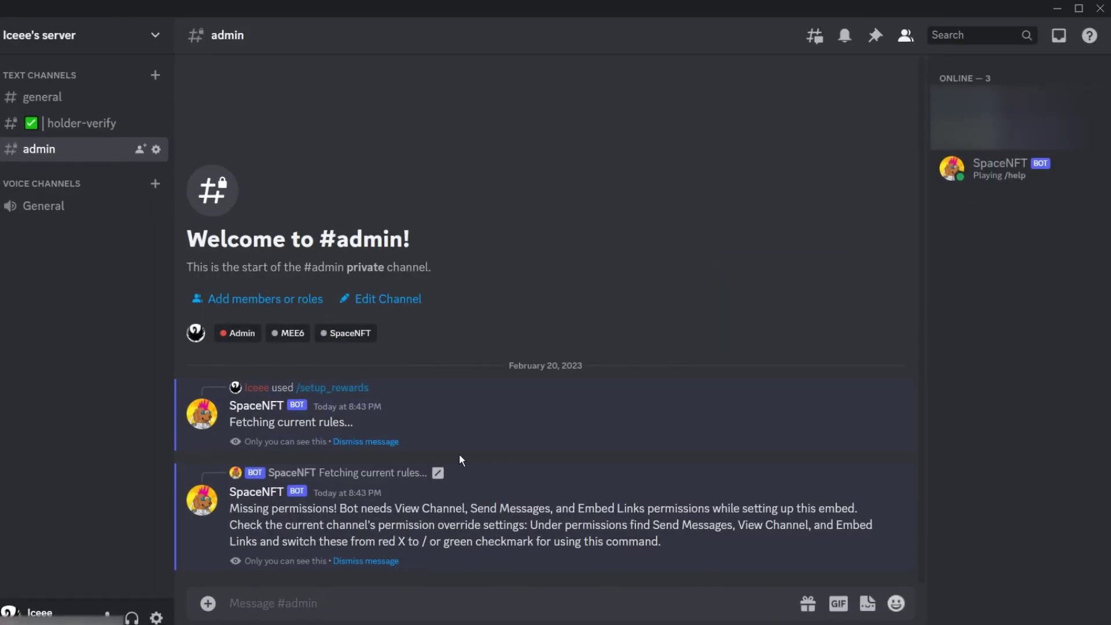
Dismiss the bot's two earlier replies and run SpaceNFT's /setup_rewards command again in the admin channel.
left_click(391, 561)
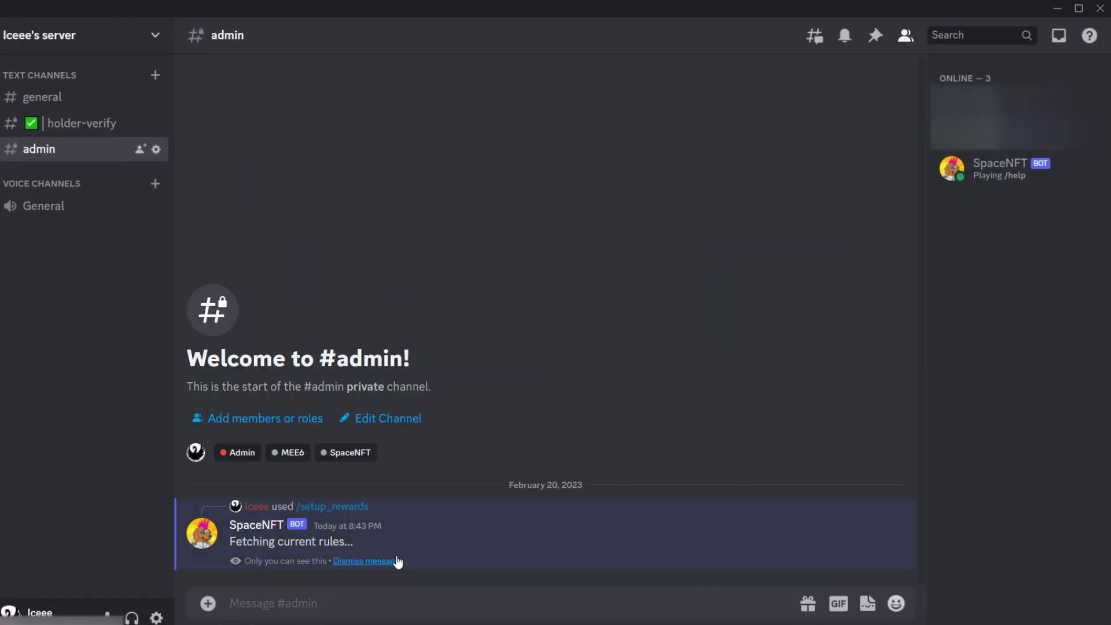
left_click(392, 561)
type("/setup")
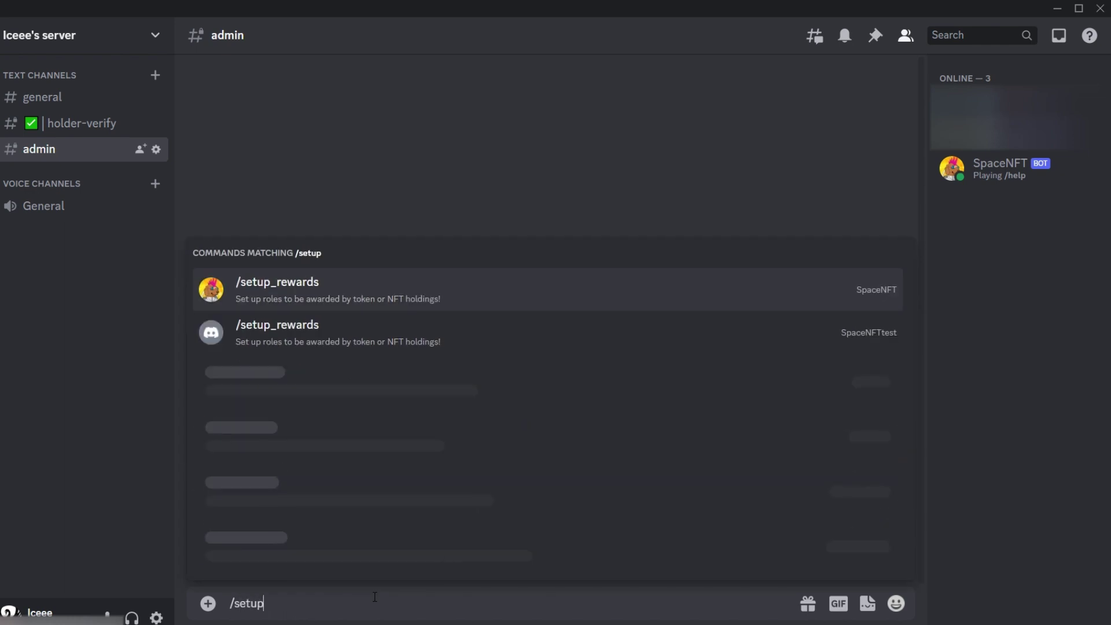
key("Return")
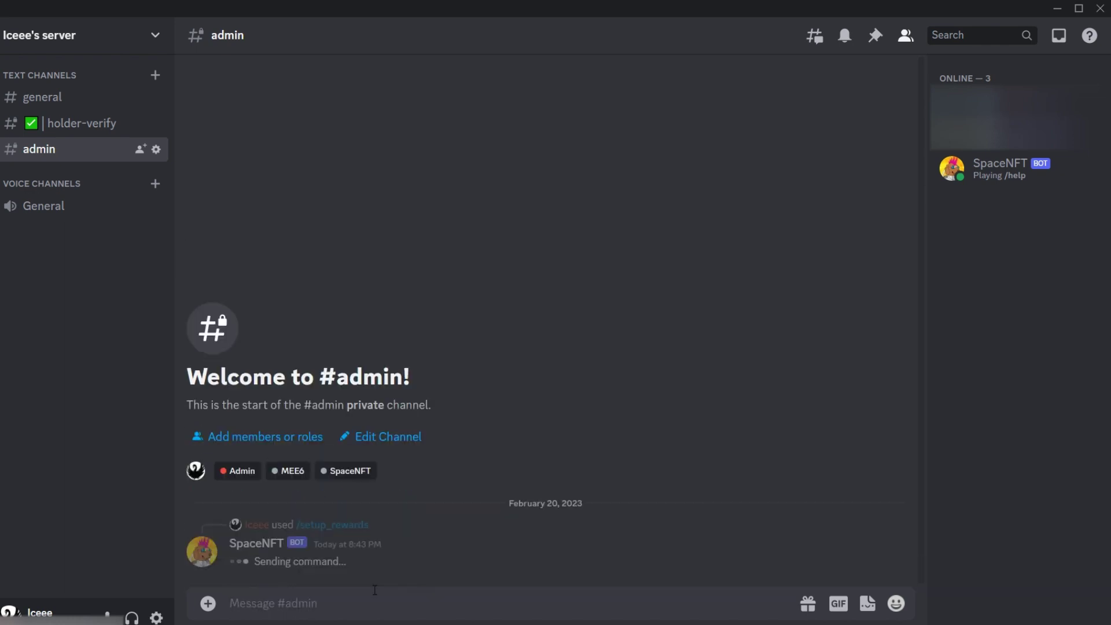
Start a new NFT rule verified by Includes Metadata Attribute, and allow role removal when a user falls below the holding requirement.
left_click(286, 523)
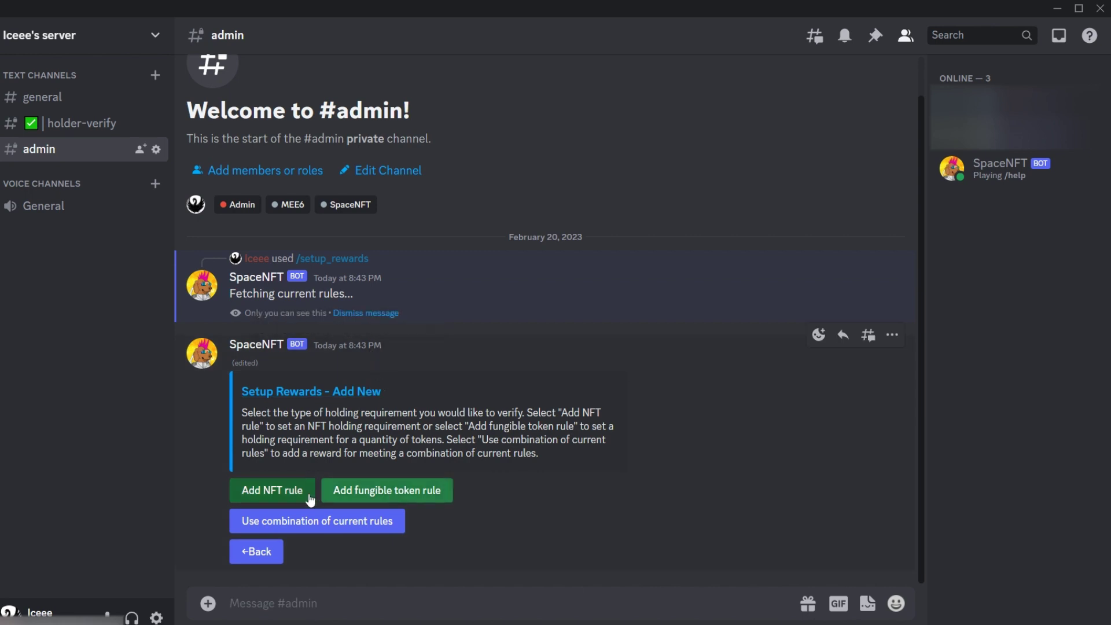
left_click(289, 501)
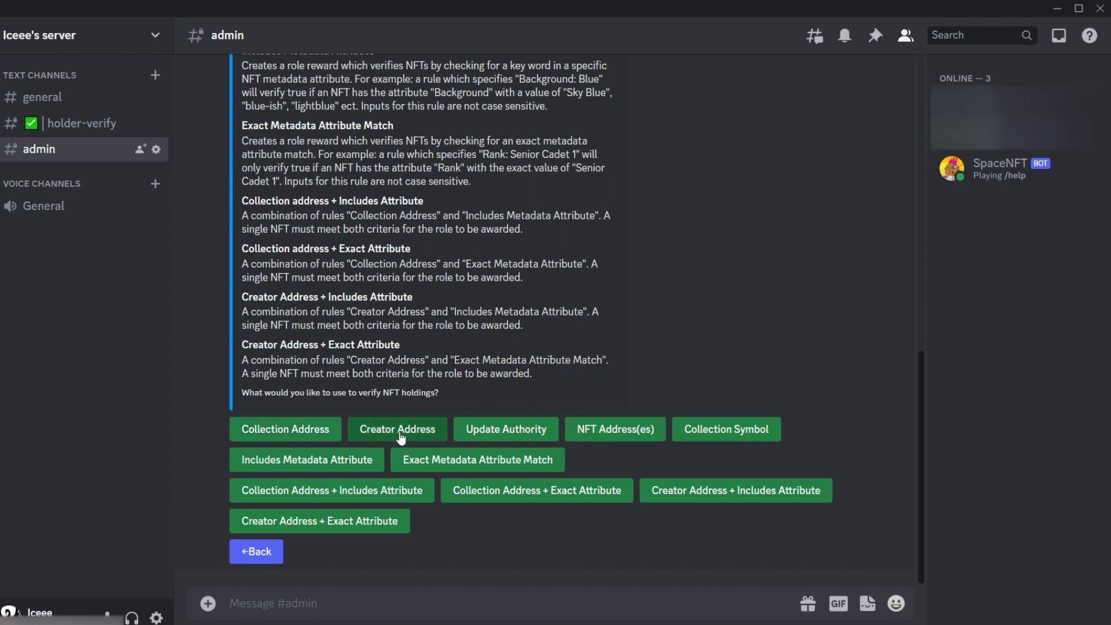
scroll(620, 303, "up", 7)
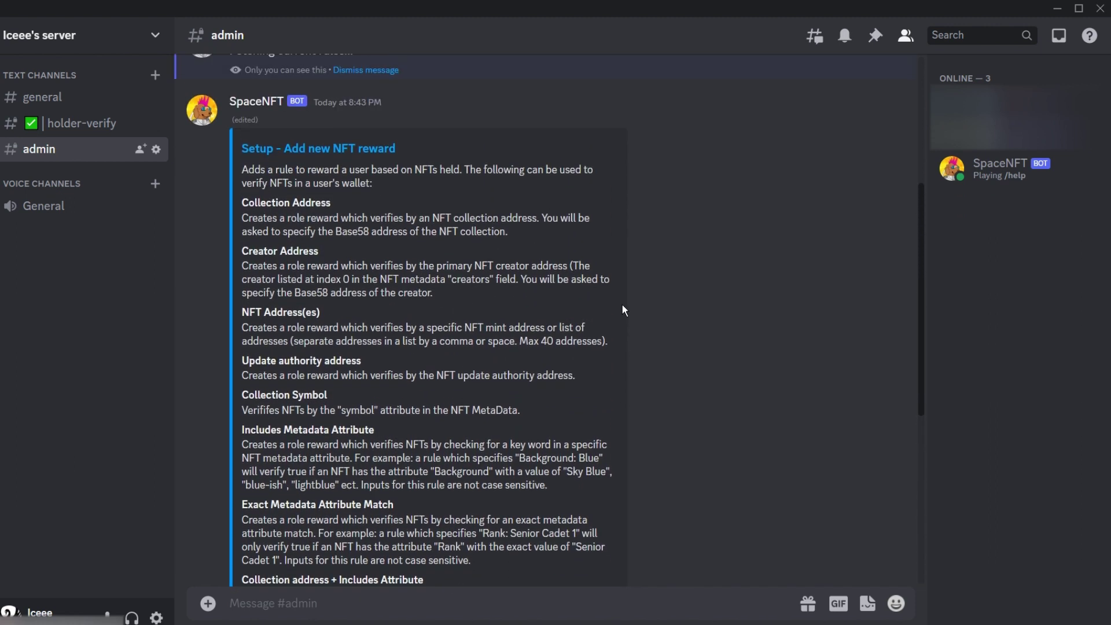
scroll(620, 317, "down", 7)
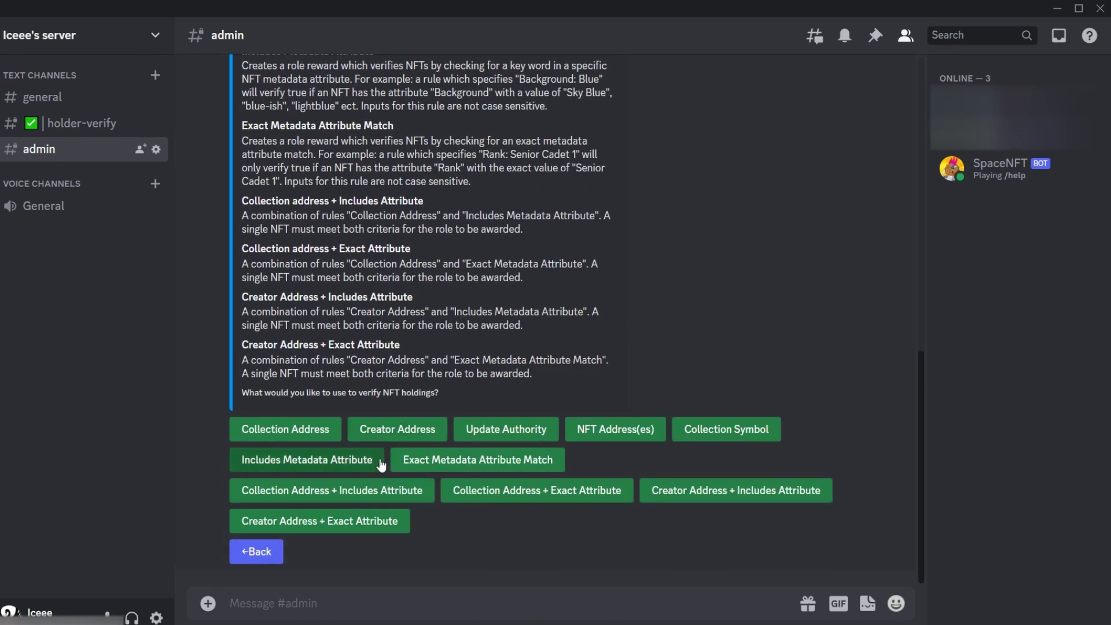
left_click(381, 464)
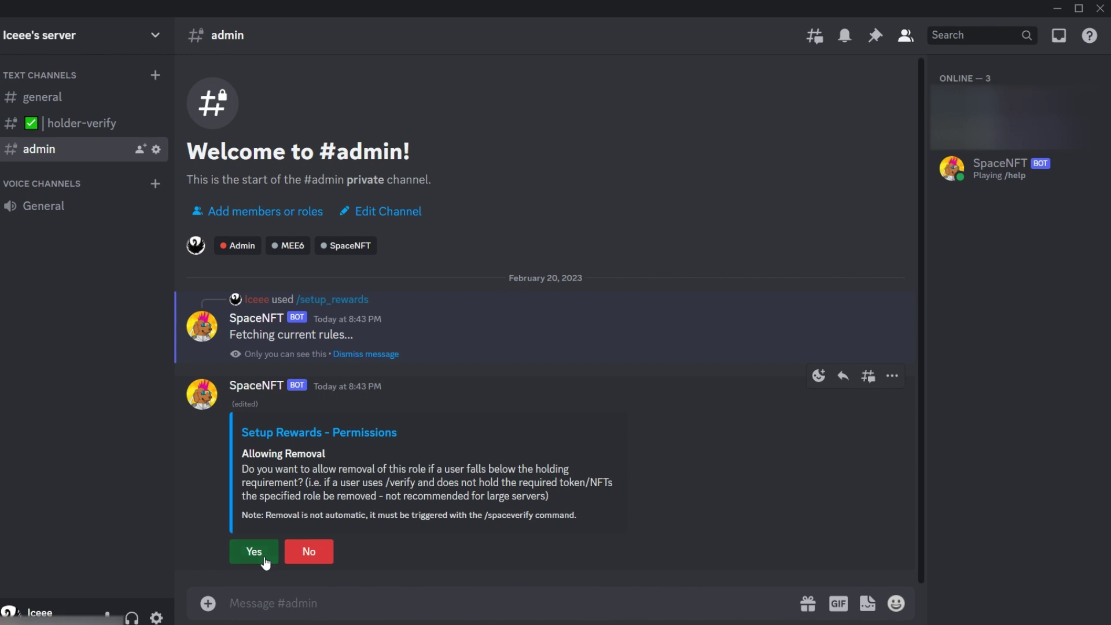
left_click(263, 558)
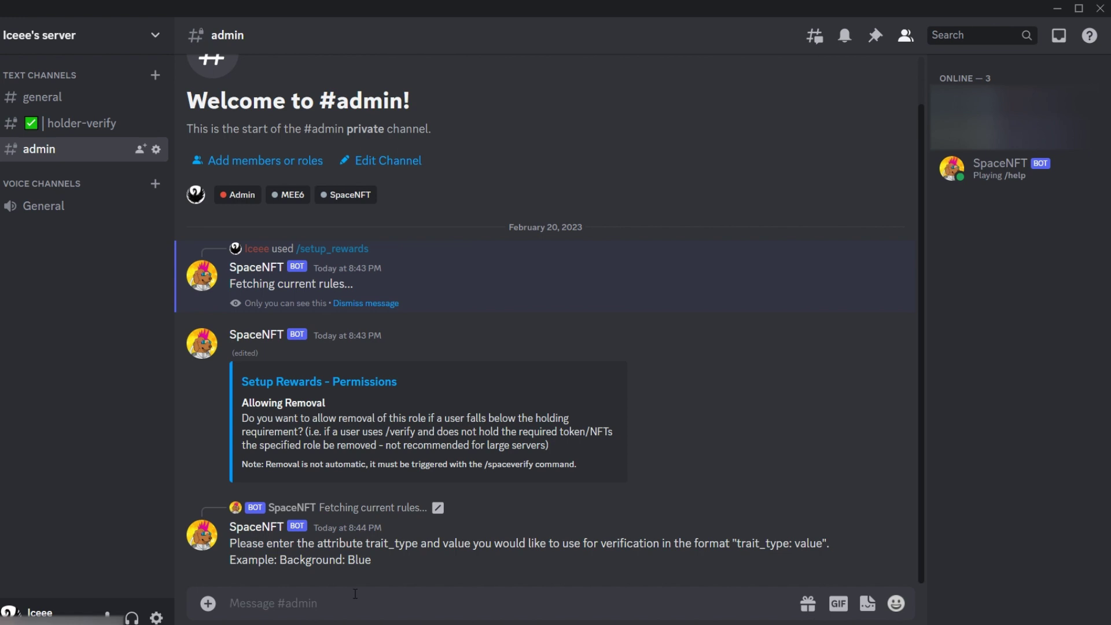
type("rank: admiral")
key("Return")
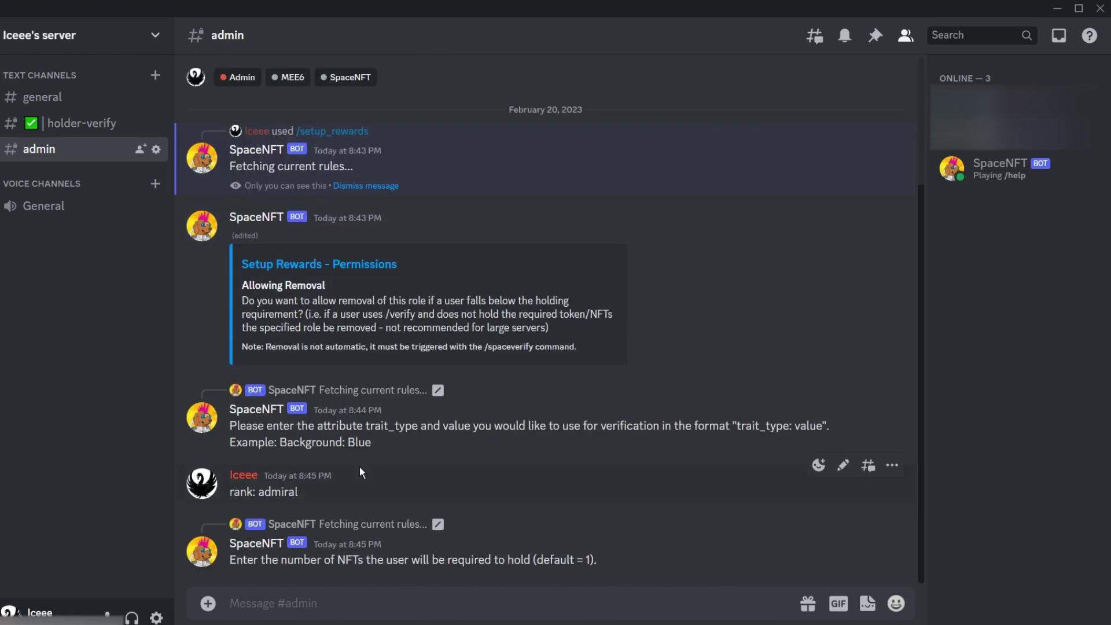
type("1")
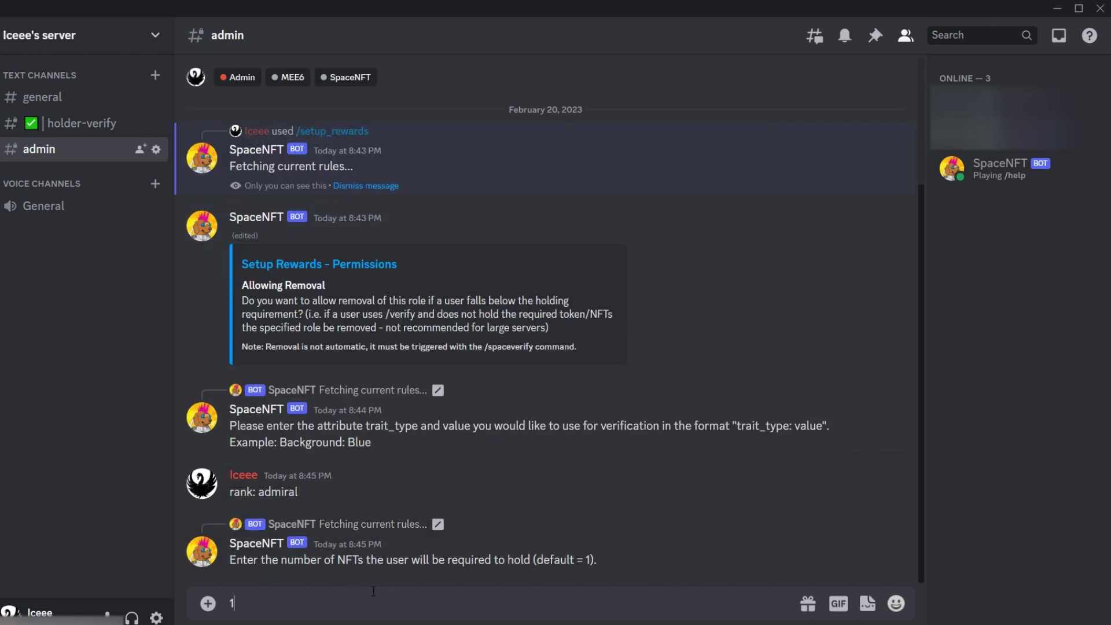
key("Return")
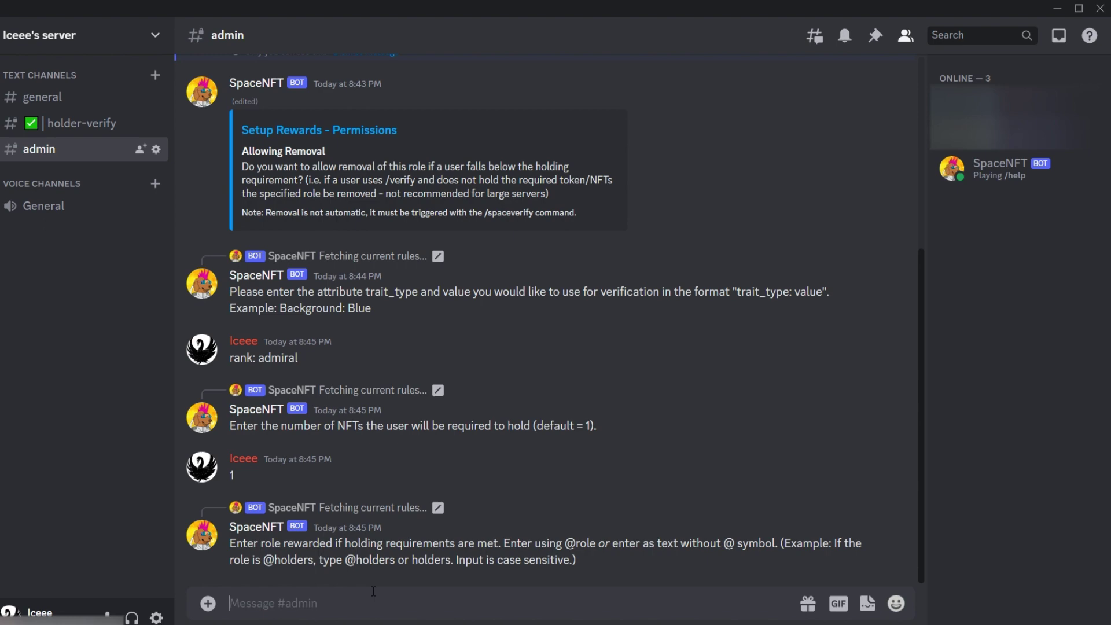
type("@")
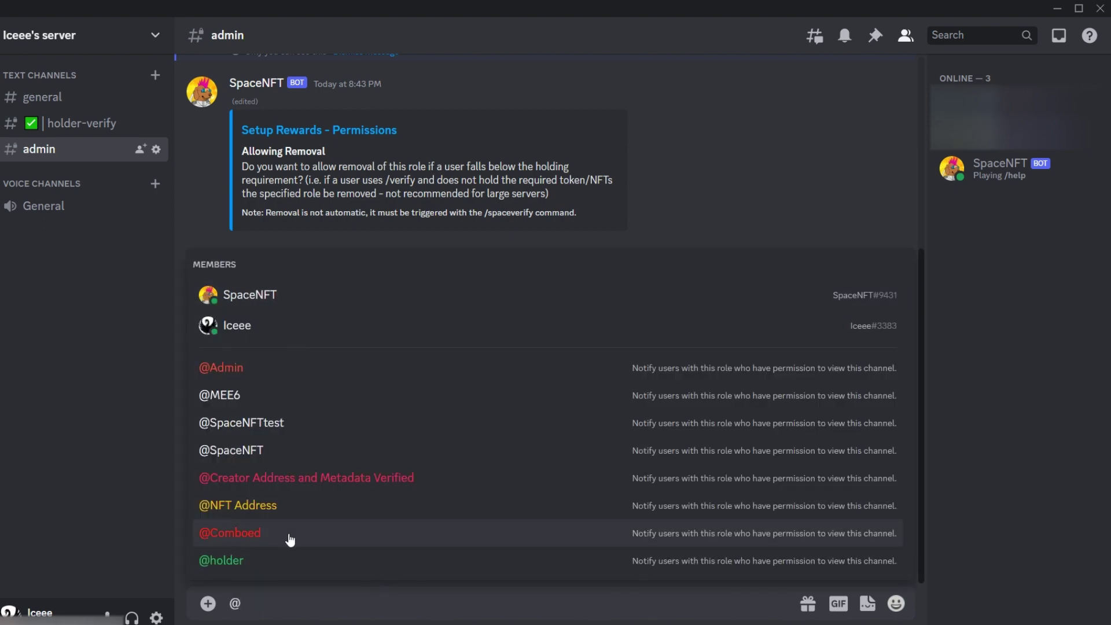
left_click(287, 560)
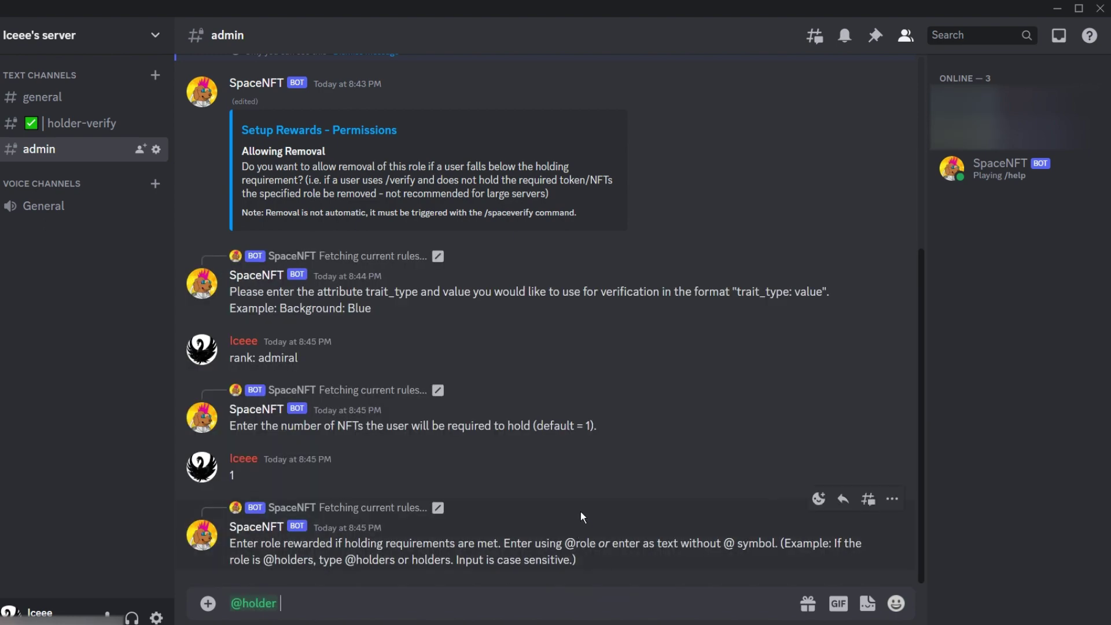
key("Return")
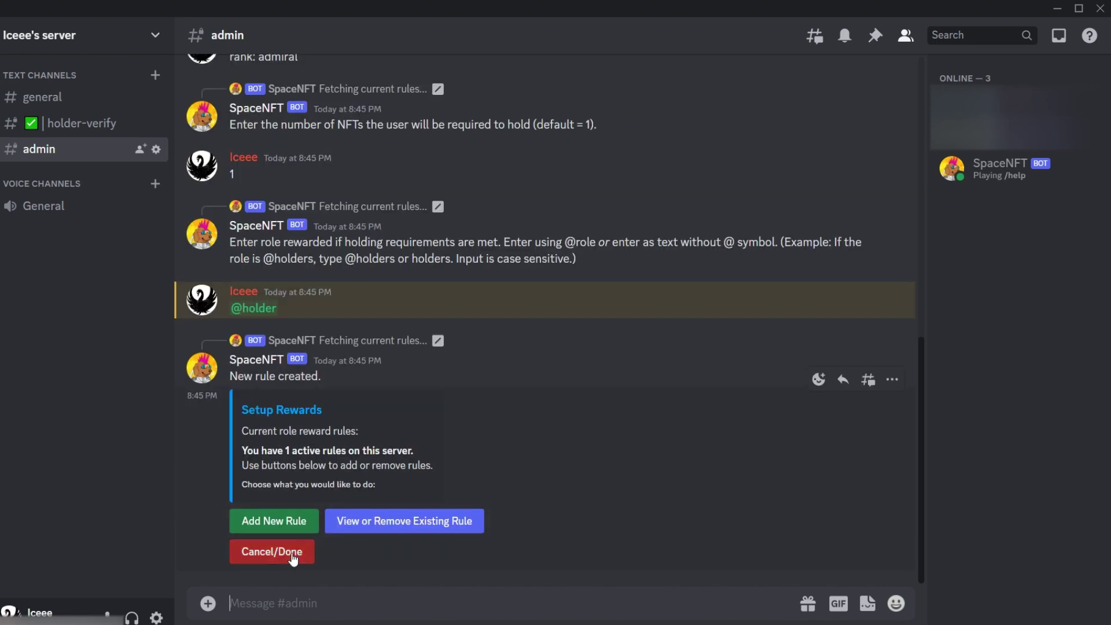
Review the details of the existing reward rule, then finish the rewards setup.
left_click(397, 521)
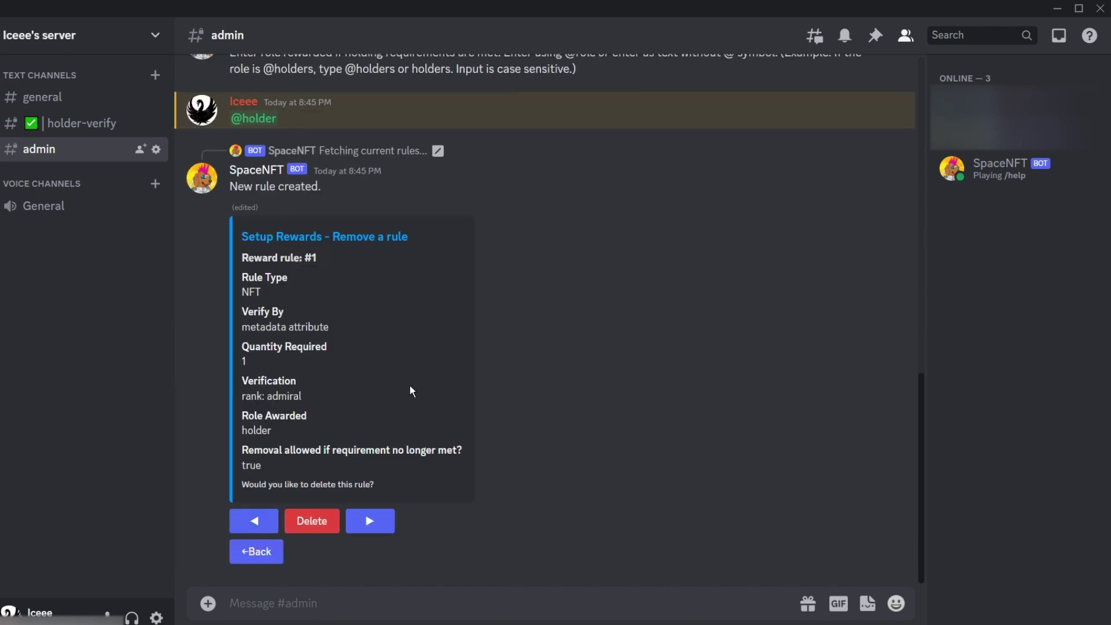
left_click(250, 555)
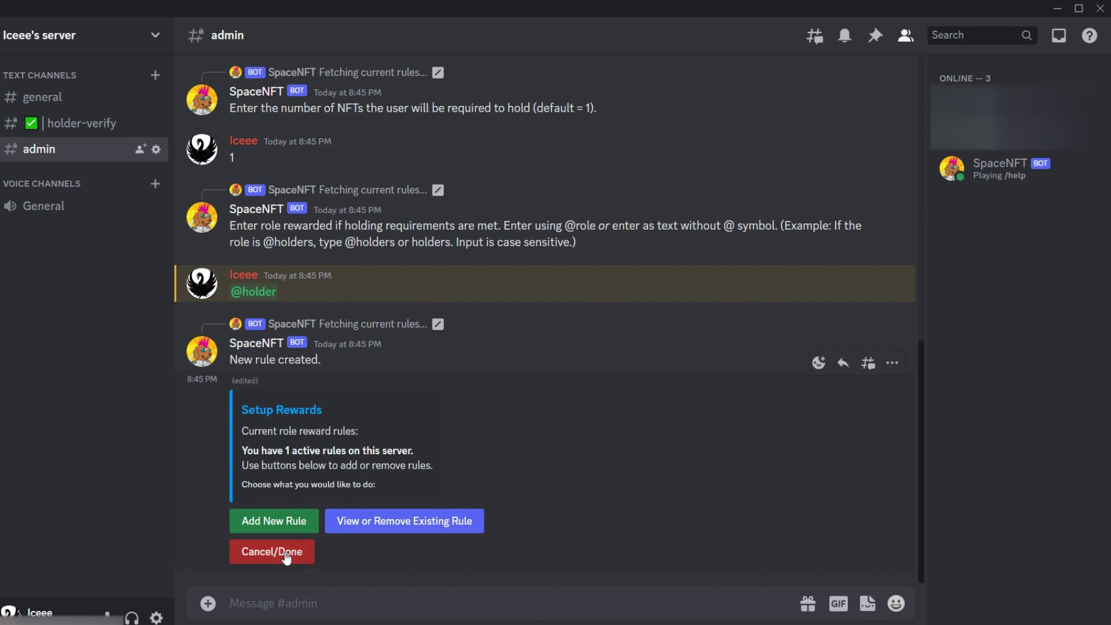
left_click(285, 552)
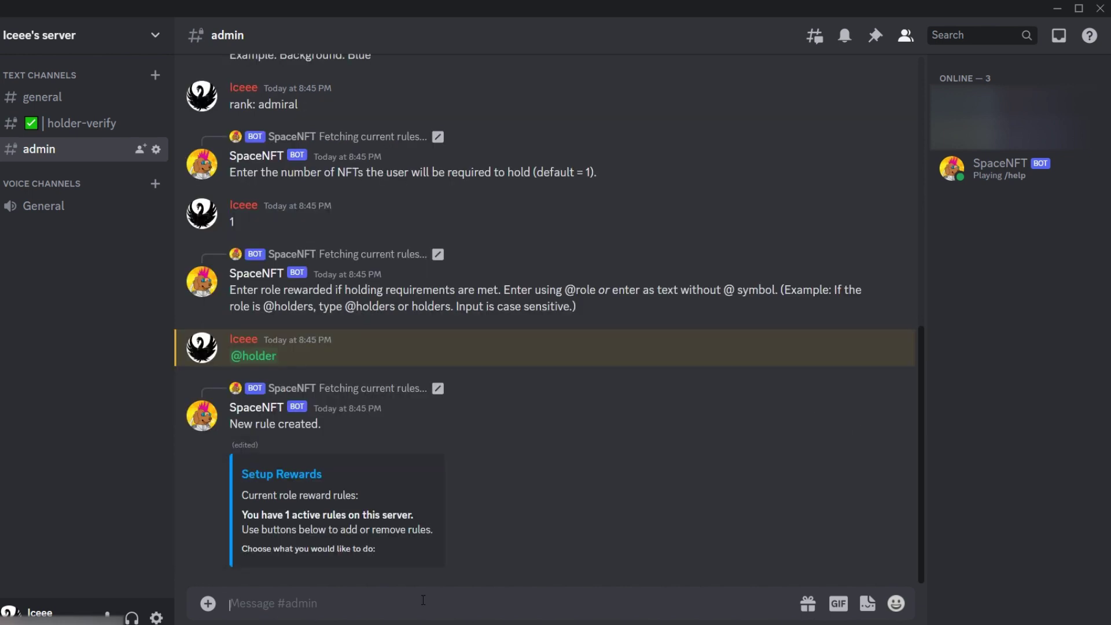
Try to post the verification embed in the holder-verify channel with SpaceNFT's /set_verify_embed command, and read the bot's reply.
left_click(63, 124)
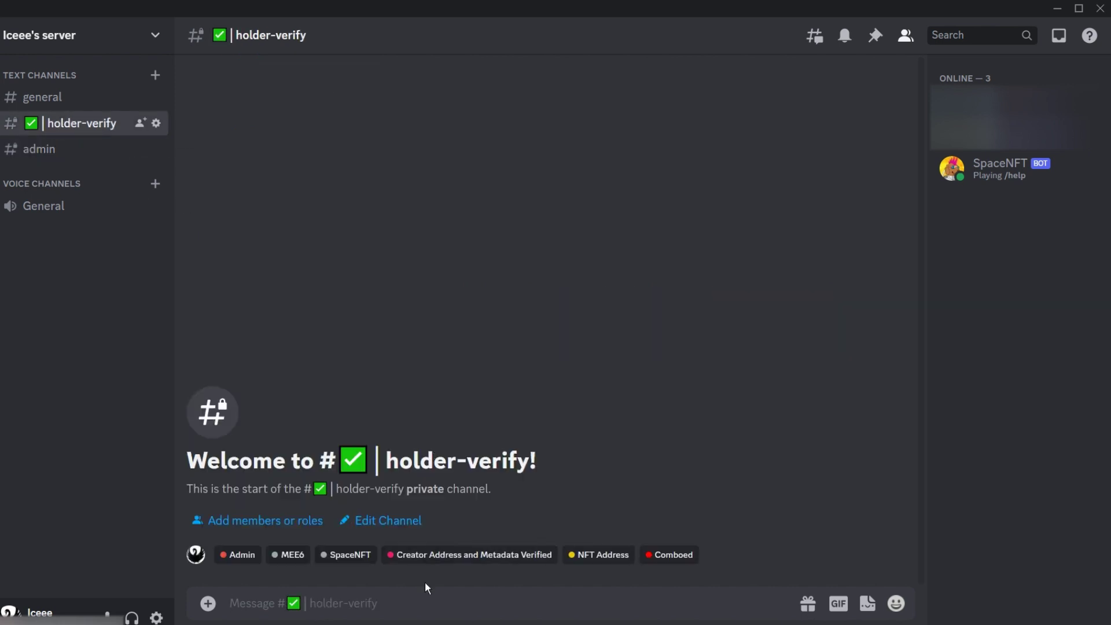
left_click(446, 606)
type("/")
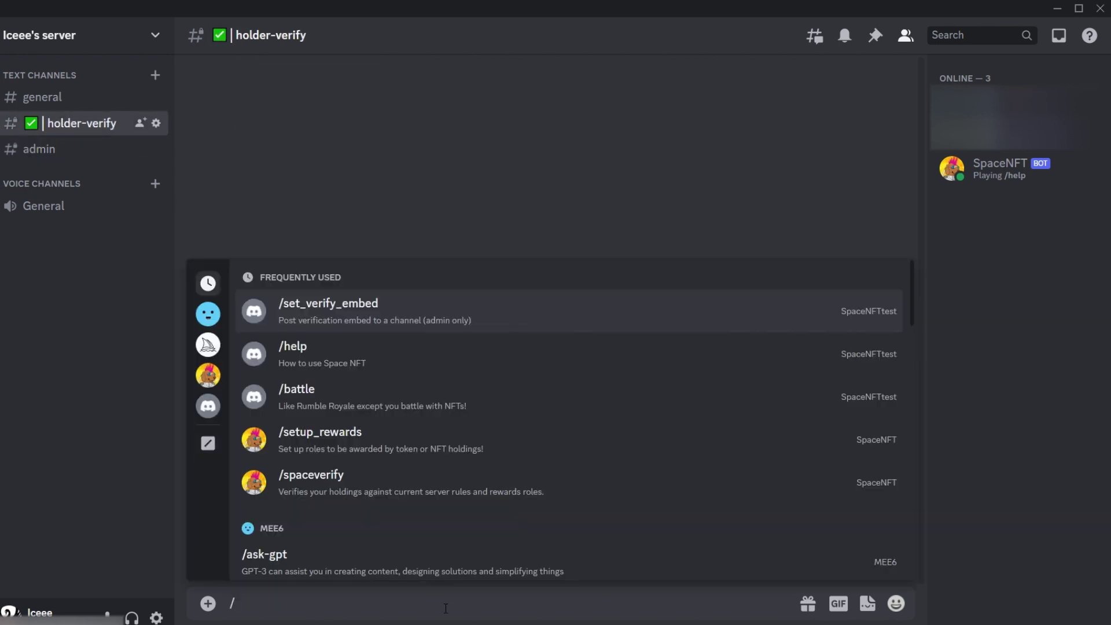
key("BackSpace")
type("/se")
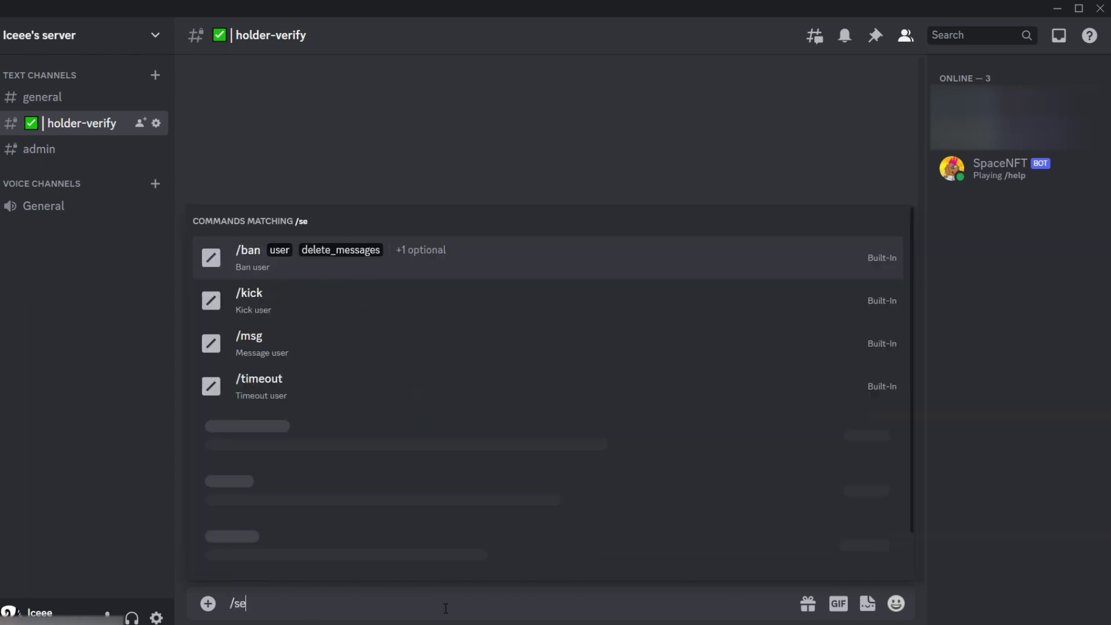
type("t_ver")
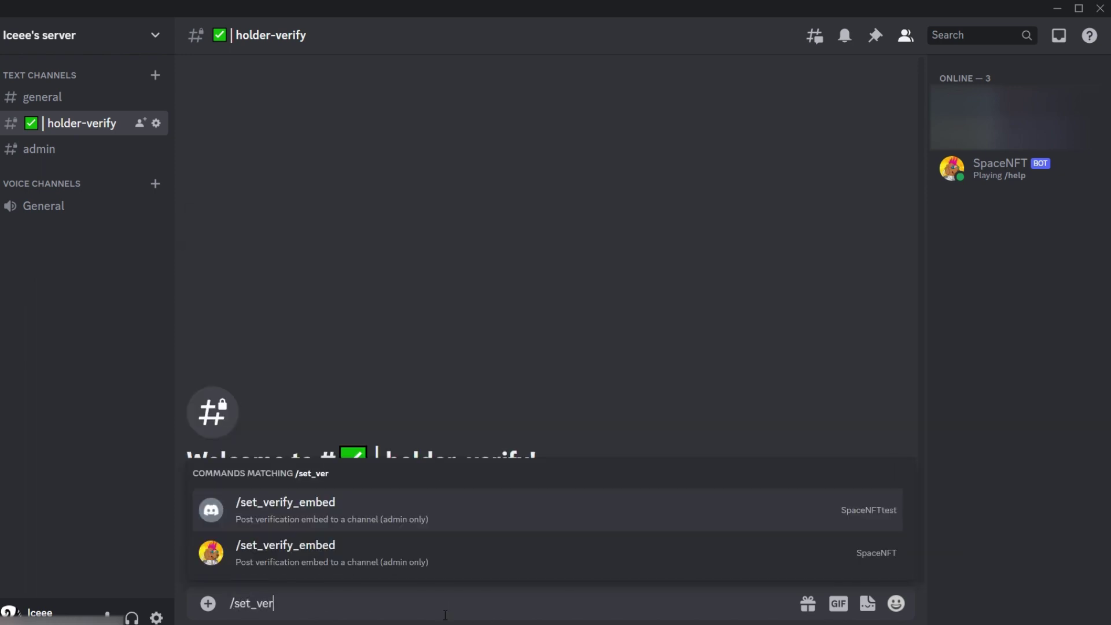
key("Down")
key("Return")
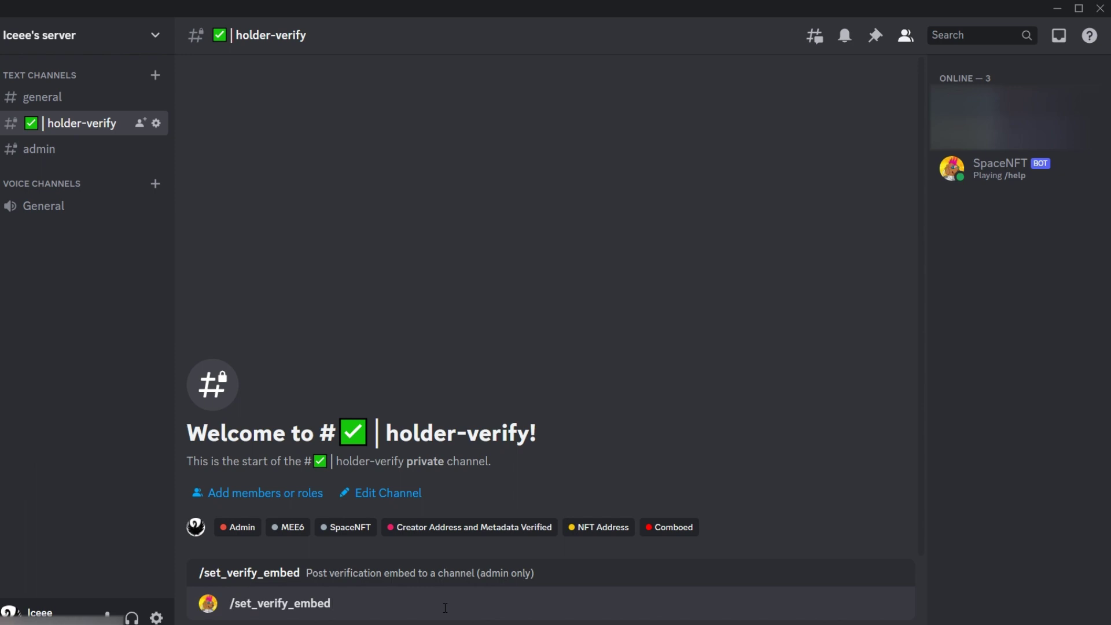
key("Return")
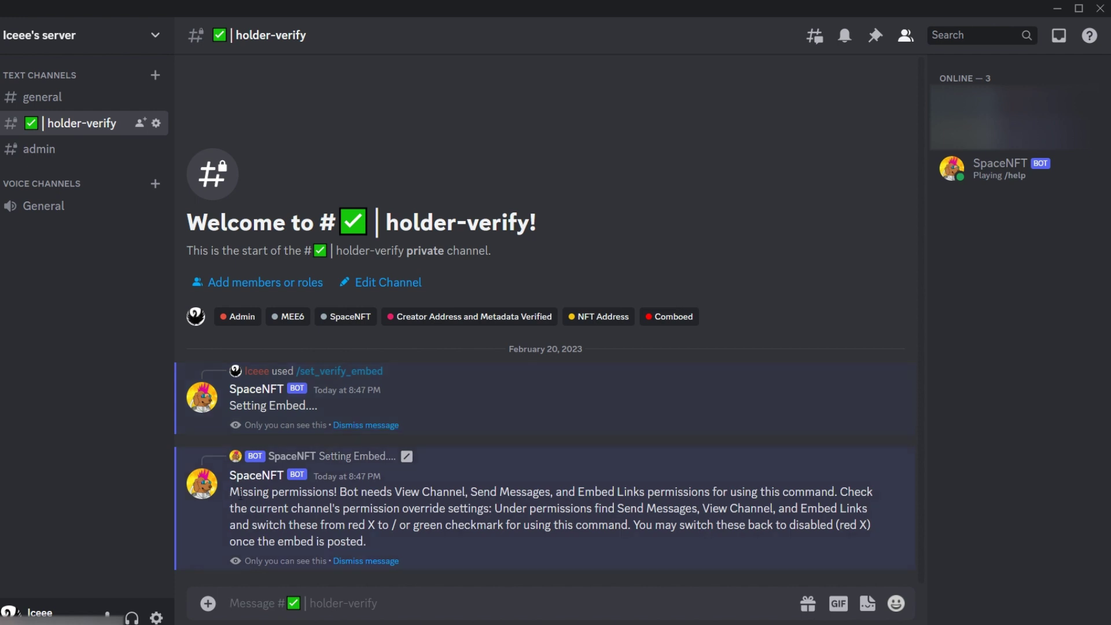
left_click_drag(340, 492, 496, 512)
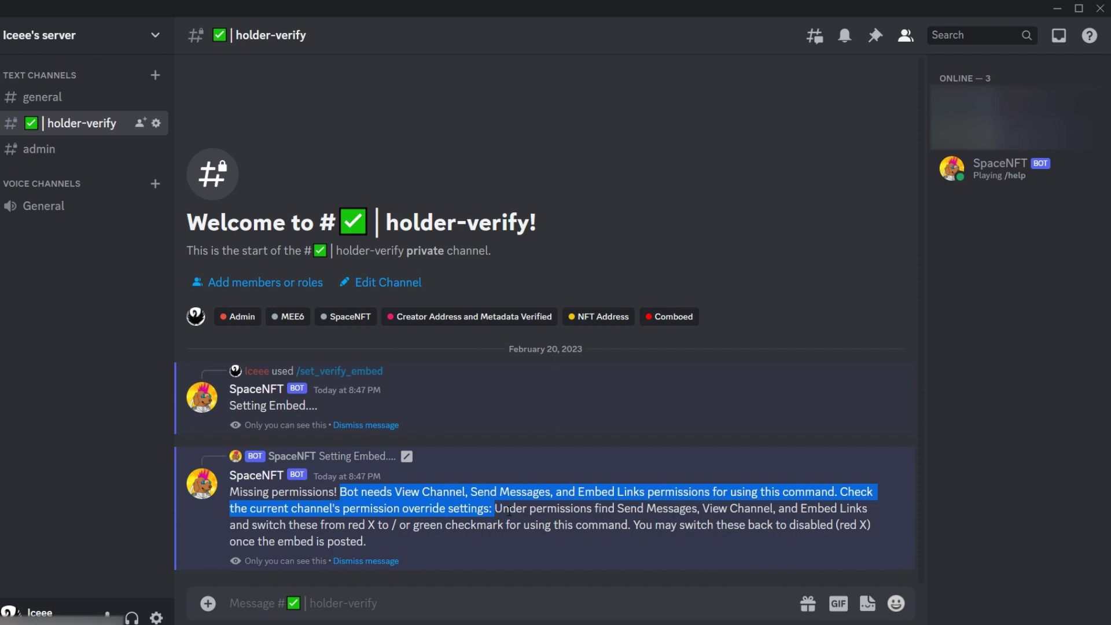
left_click(508, 510)
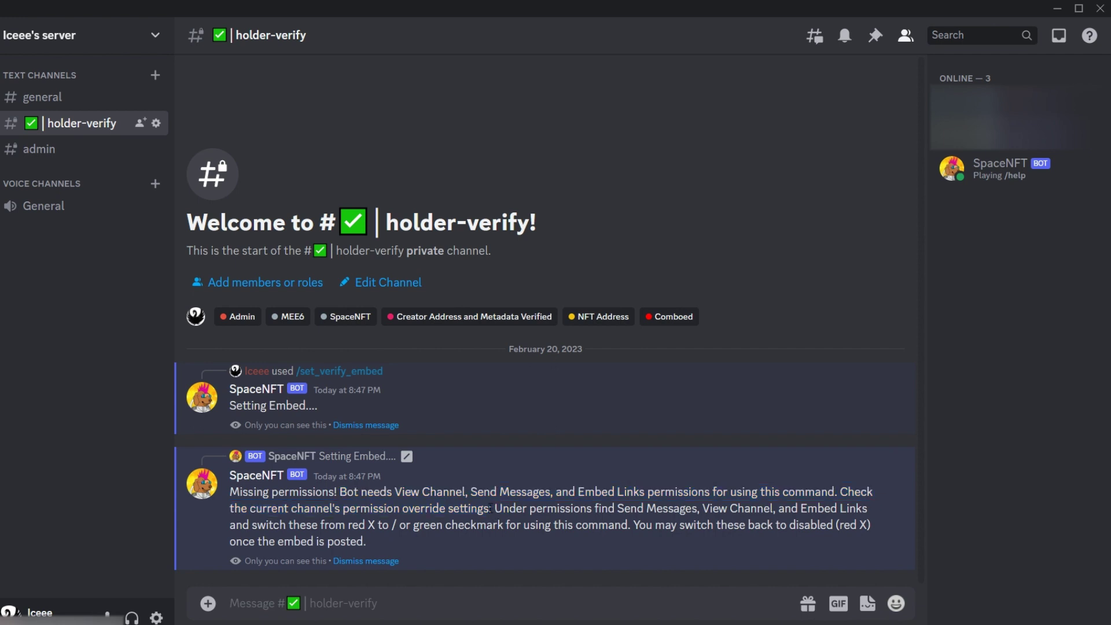
left_click(365, 562)
left_click(155, 123)
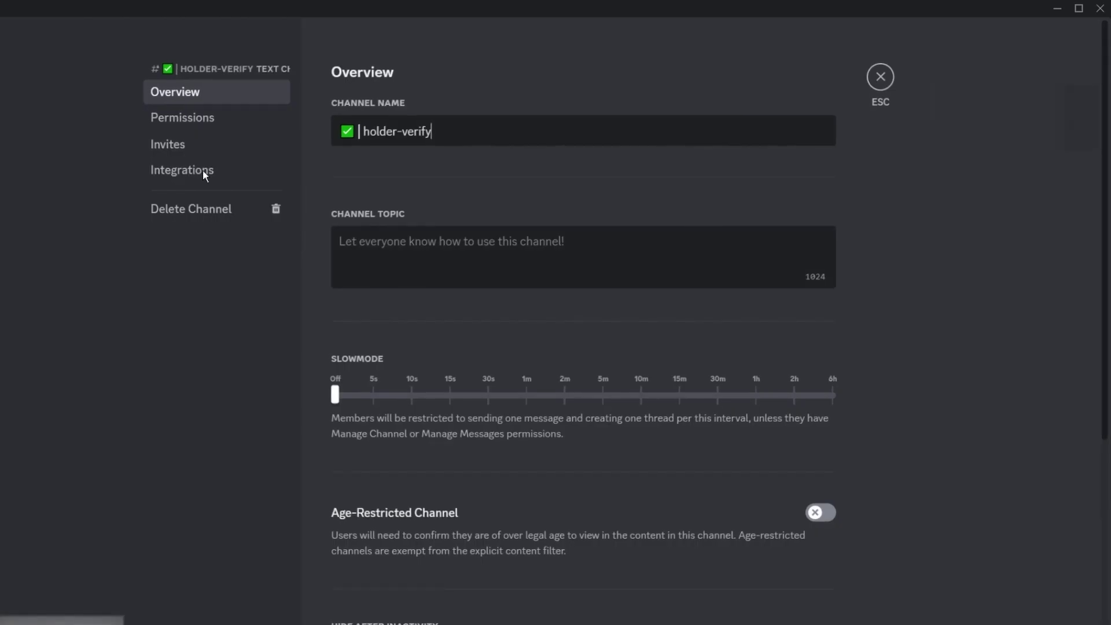
left_click(223, 116)
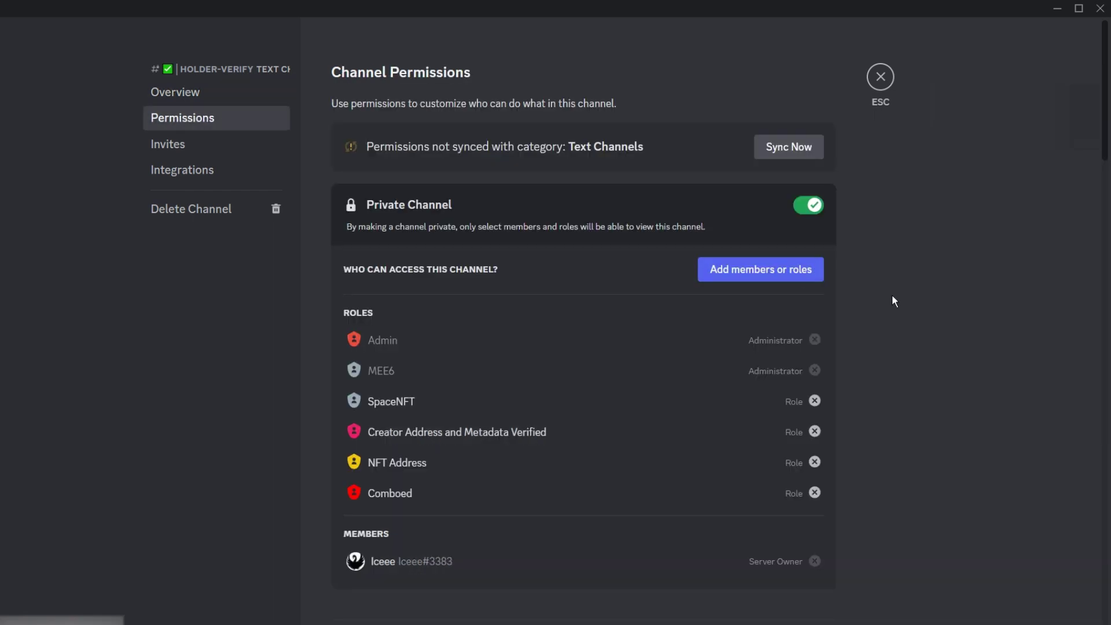
scroll(892, 296, "down", 10)
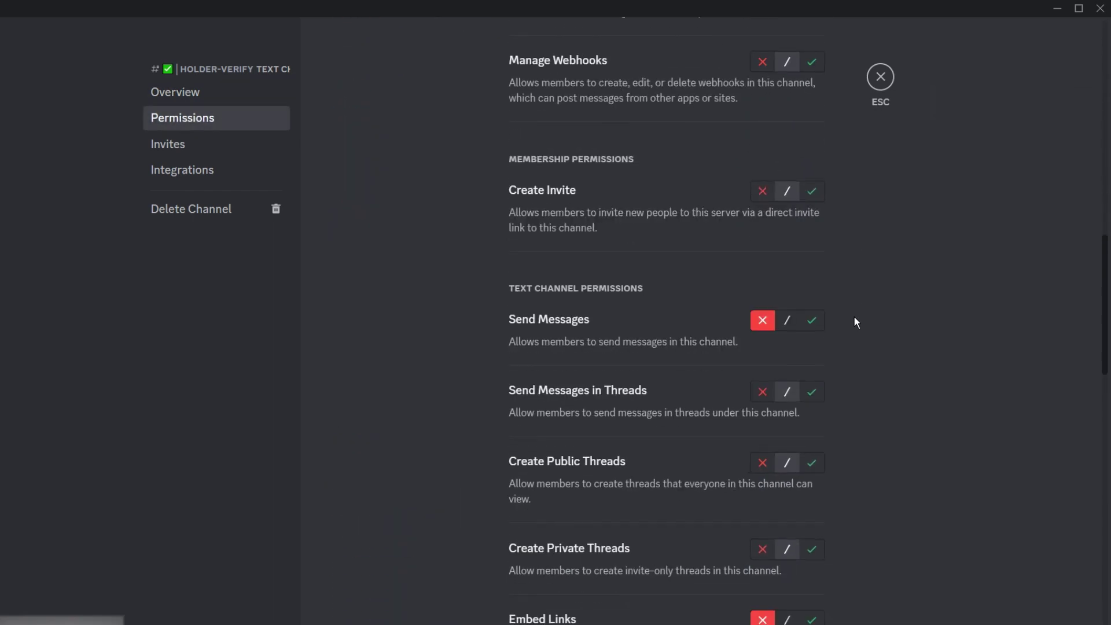
scroll(851, 333, "down", 3)
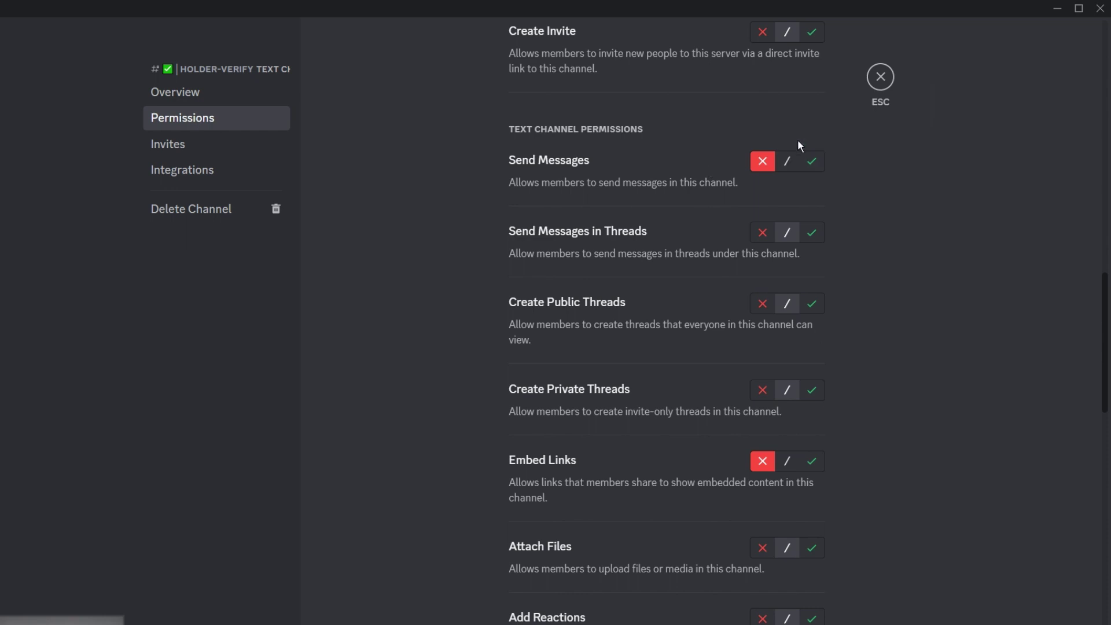
left_click(786, 162)
left_click(786, 461)
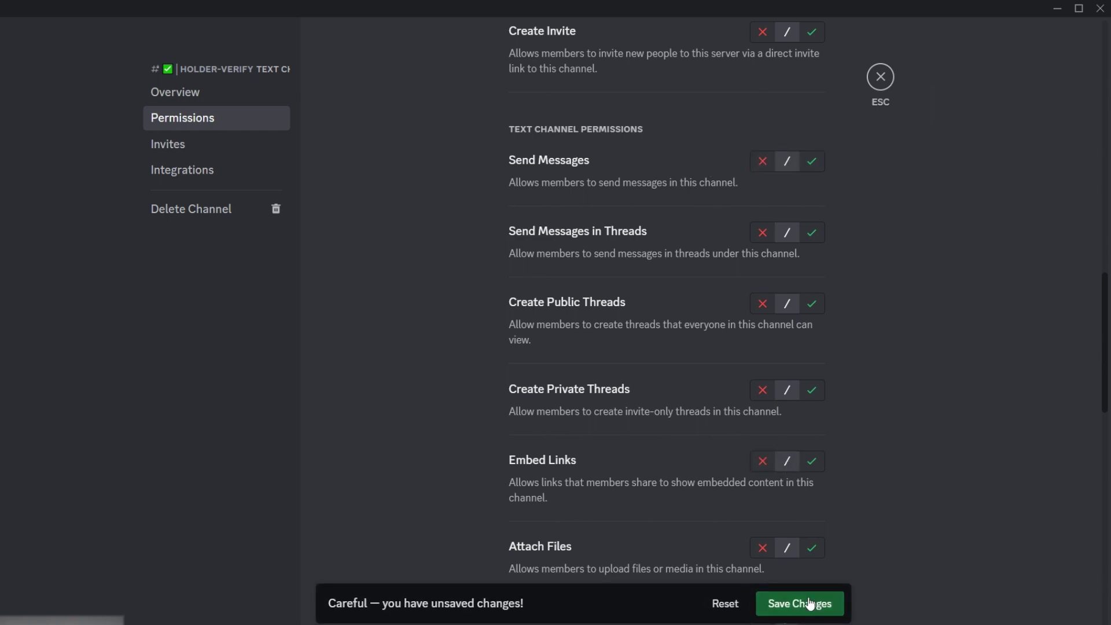
left_click(812, 603)
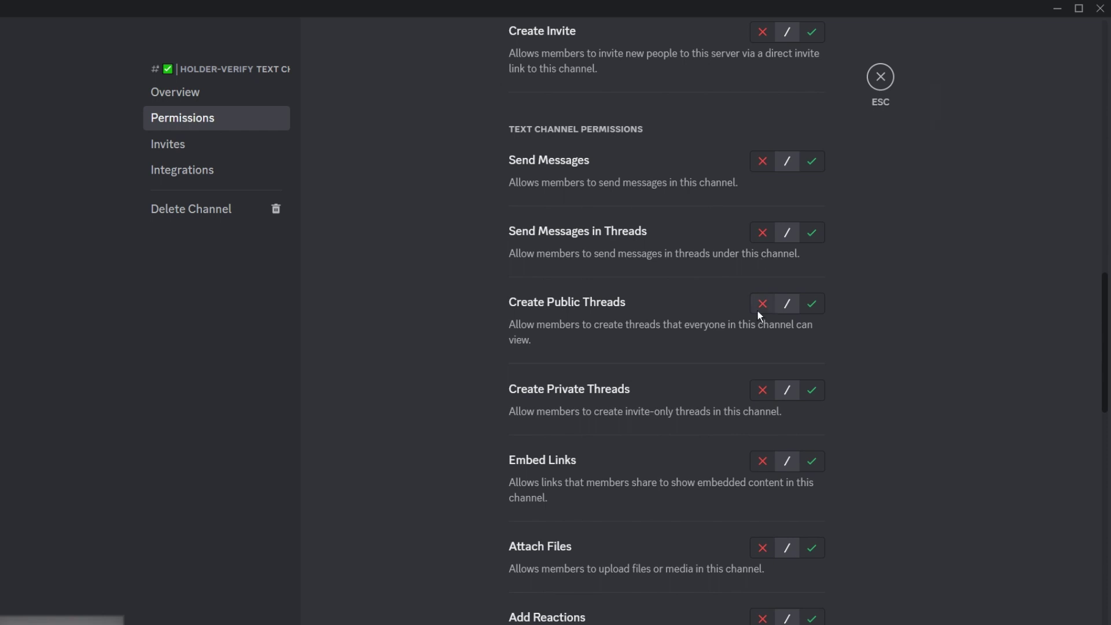
left_click(880, 77)
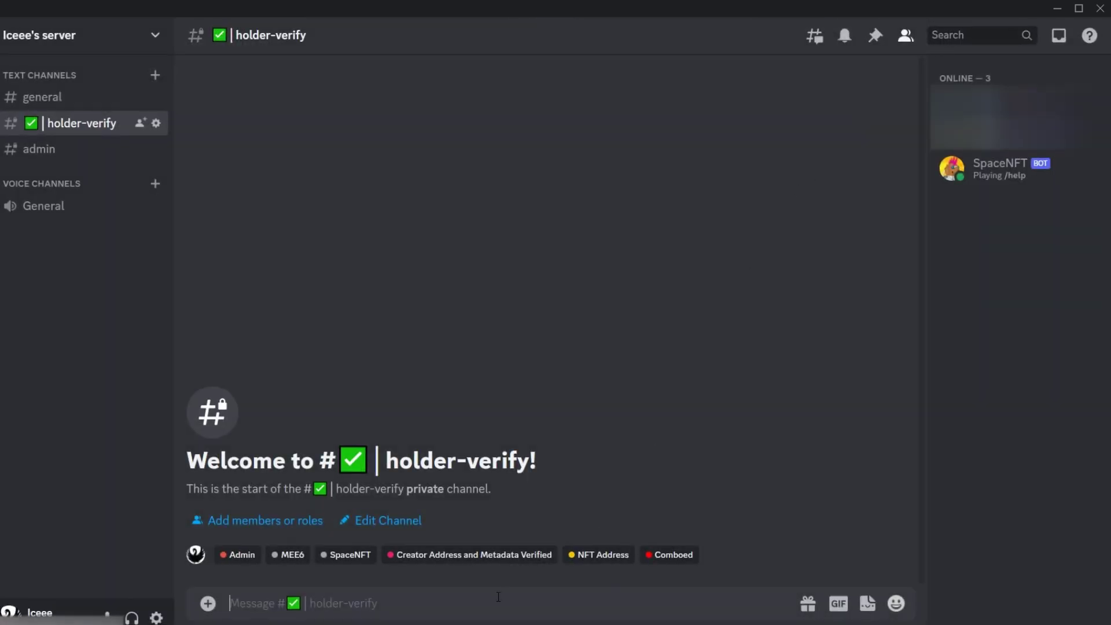
Post the verification embed in holder-verify with SpaceNFT's /set_verify_embed command, and dismiss the bot's private reply.
type("/set_")
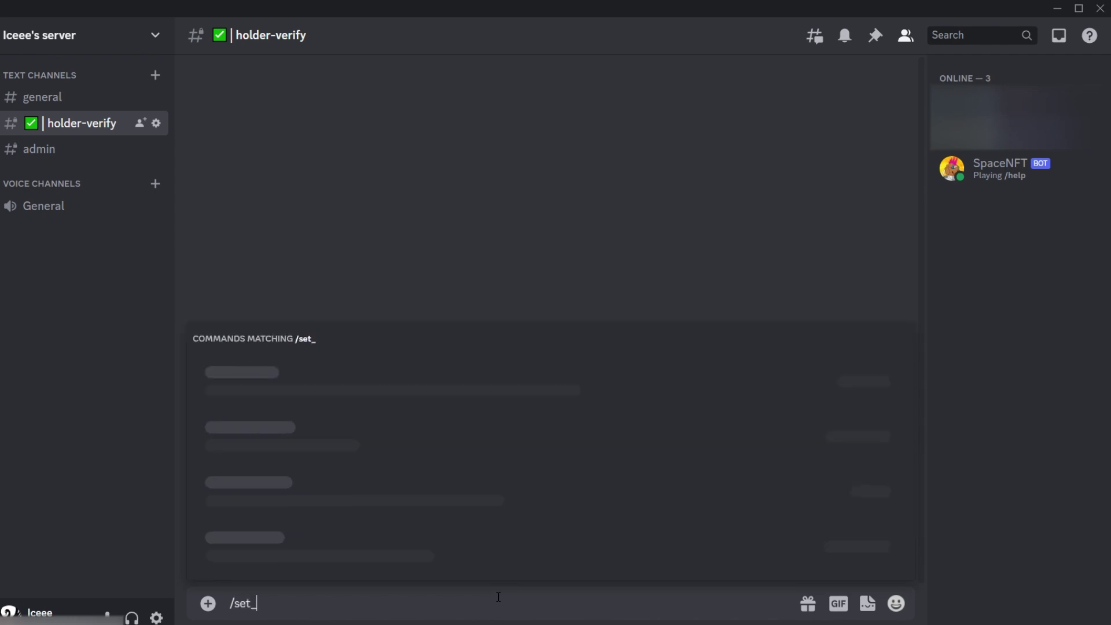
type("verify_")
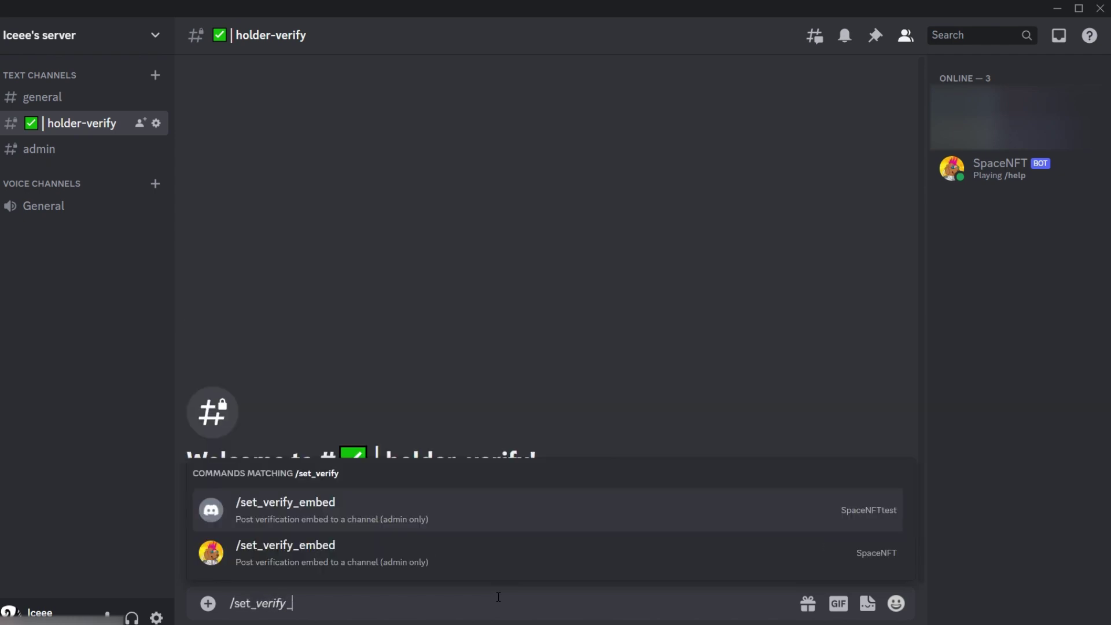
type("emb")
key("Down")
key("Return")
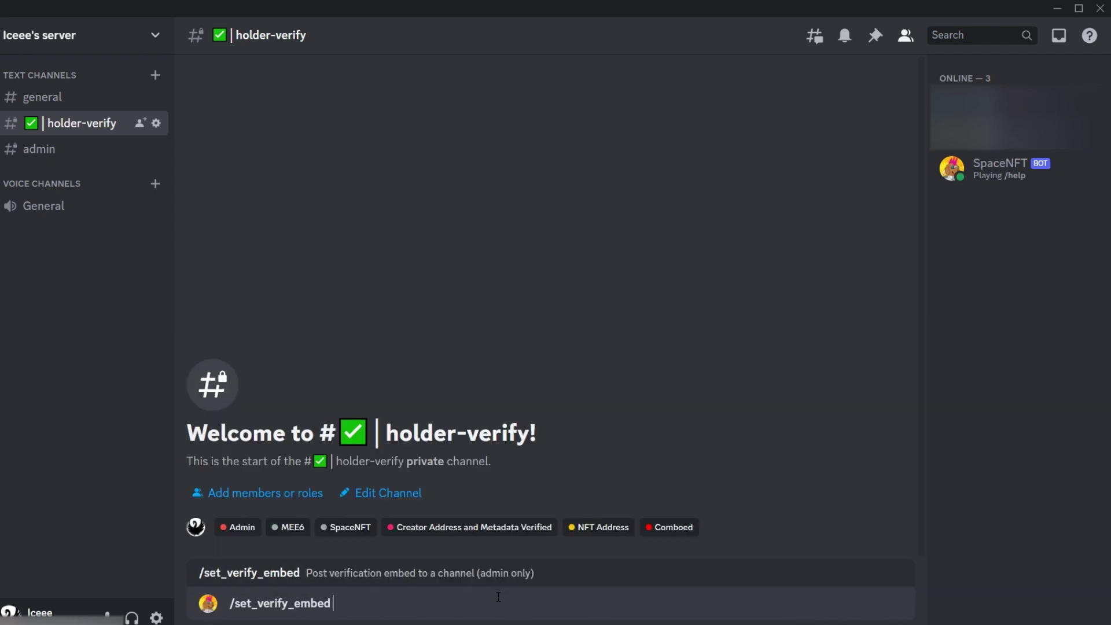
key("Return")
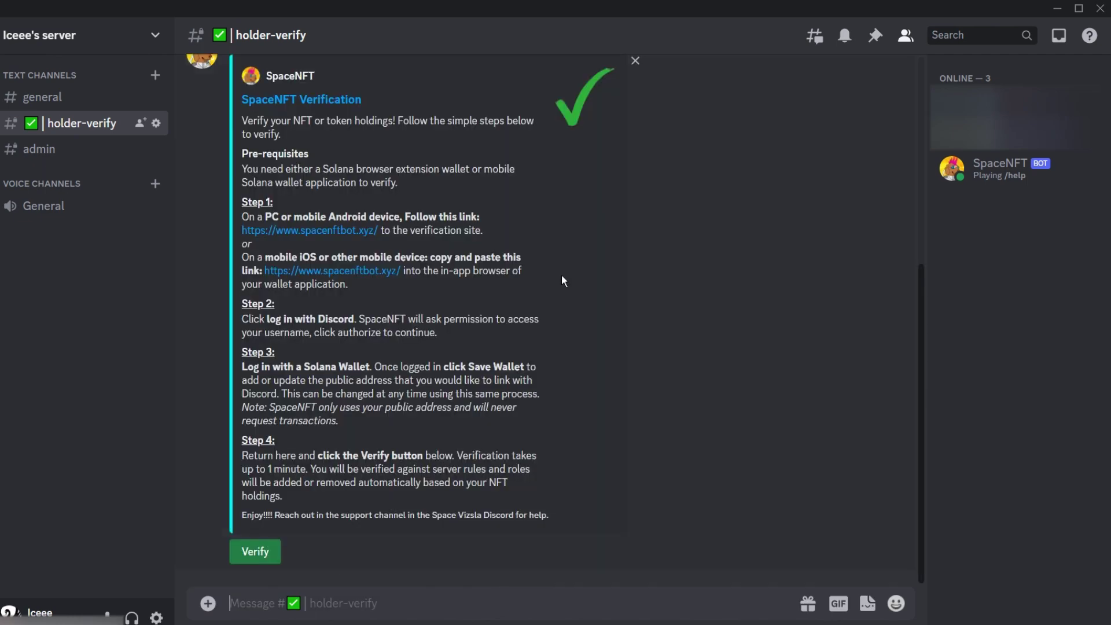
scroll(561, 281, "up", 4)
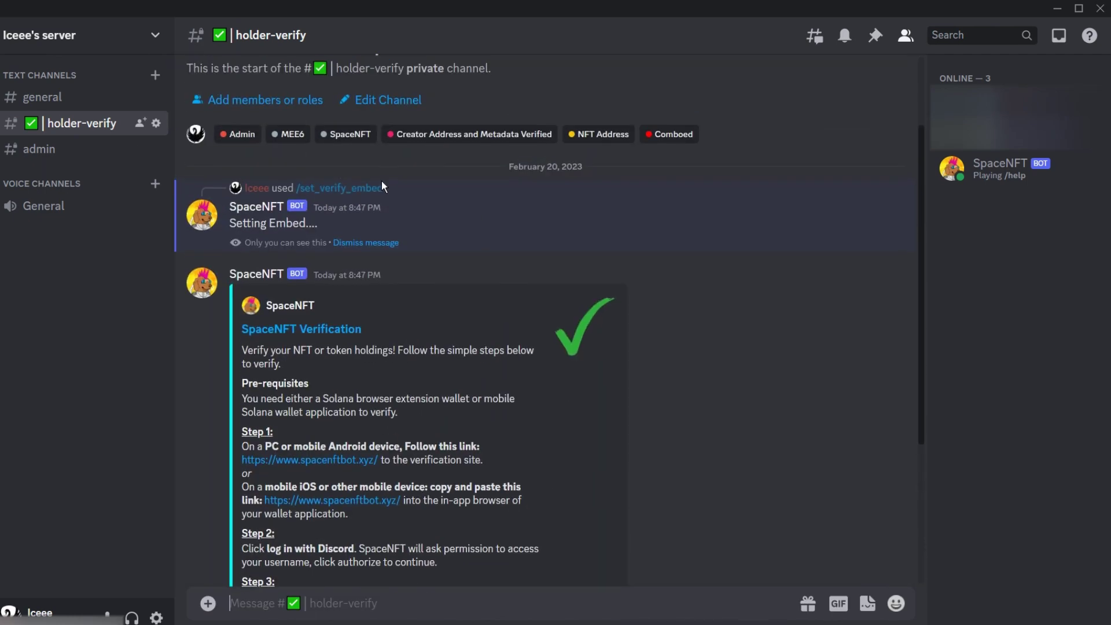
left_click(364, 243)
Review the posted SpaceNFT Verification embed, run a verification from it, and dismiss the bot's private replies.
scroll(581, 268, "down", 3)
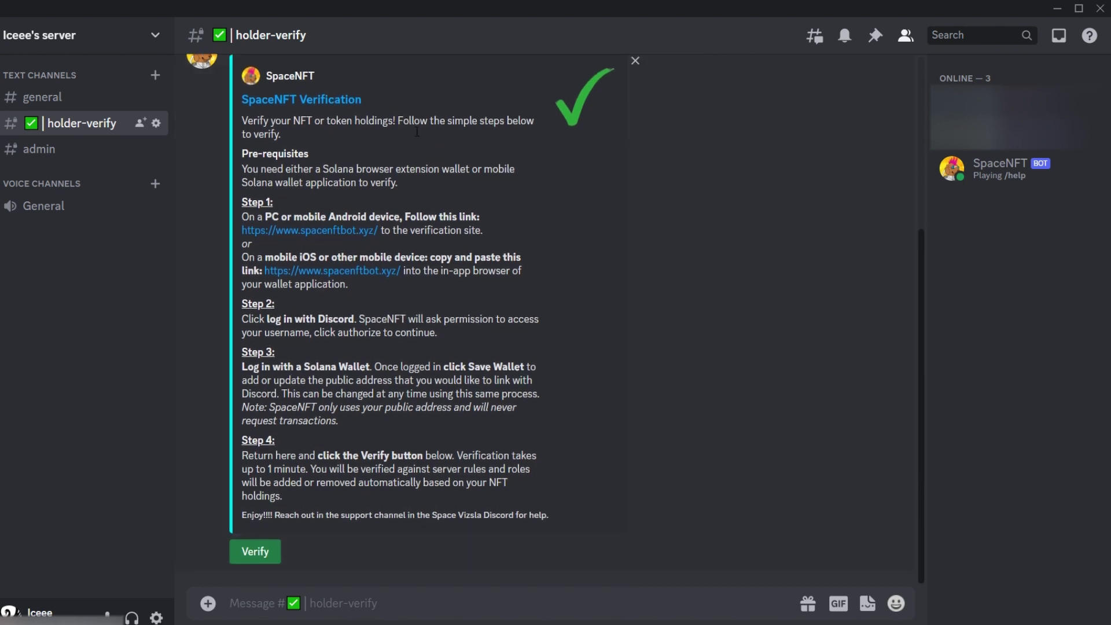
scroll(922, 245, "up", 1)
scroll(921, 241, "up", 1)
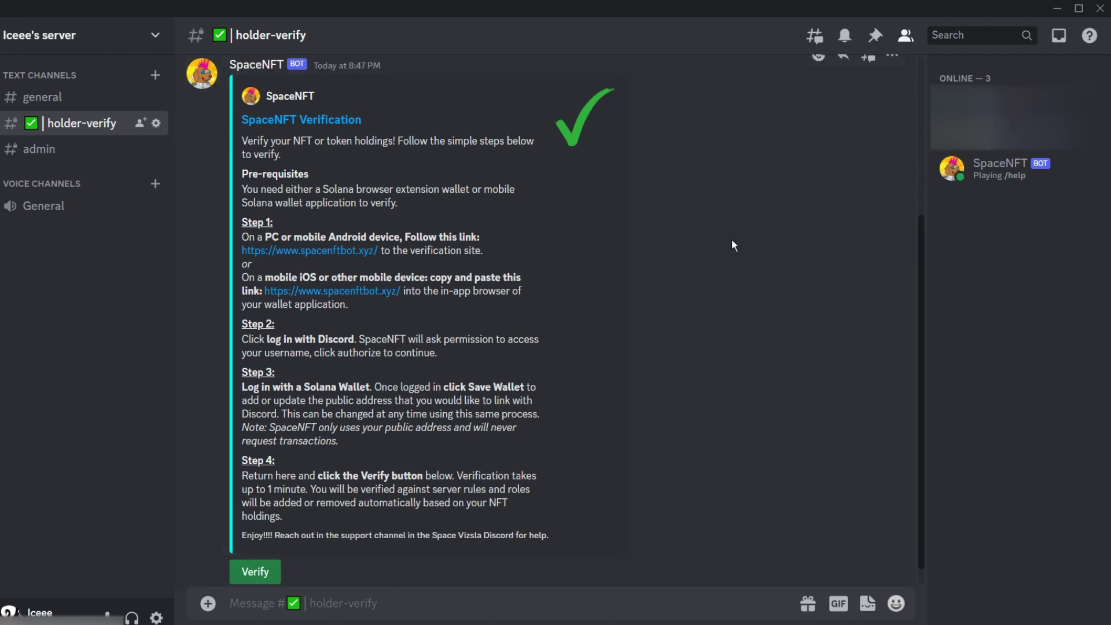
scroll(724, 243, "down", 1)
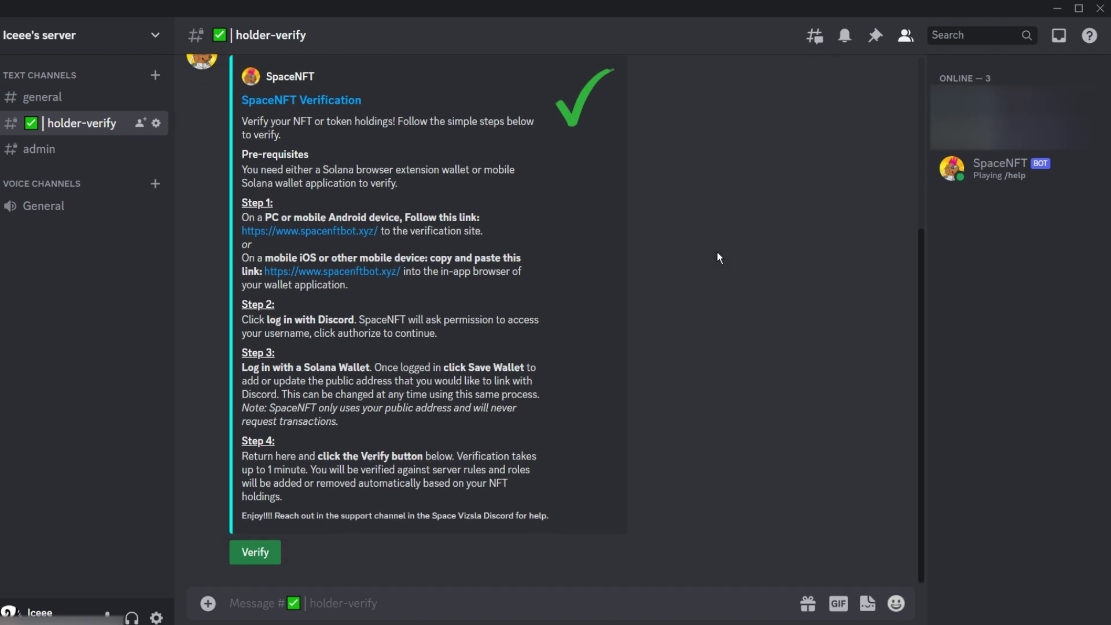
left_click(265, 554)
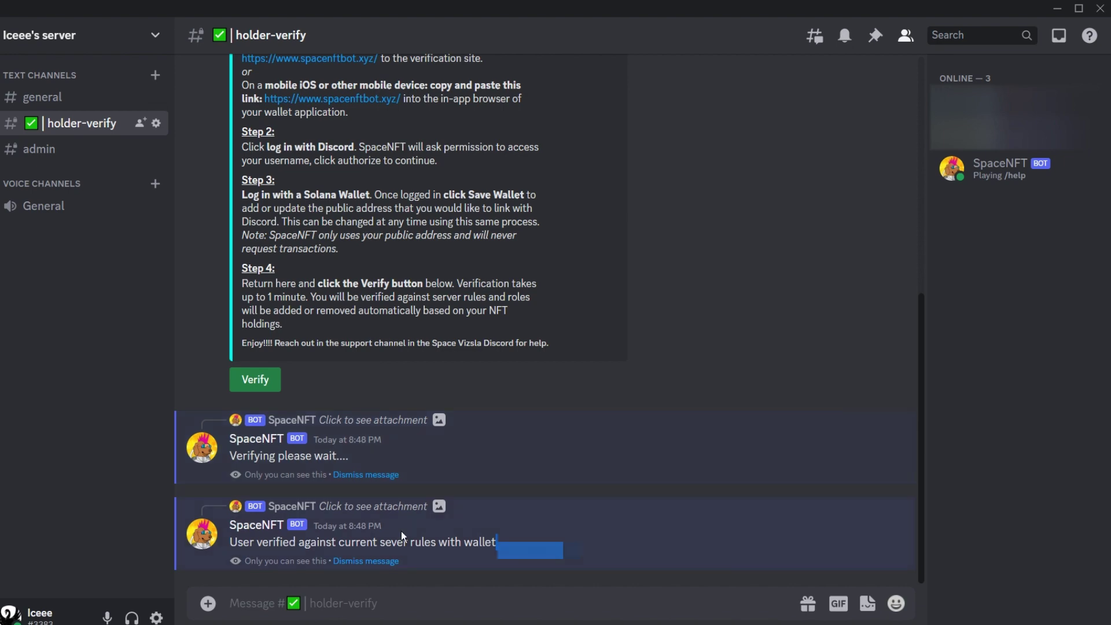
left_click(382, 561)
left_click(381, 560)
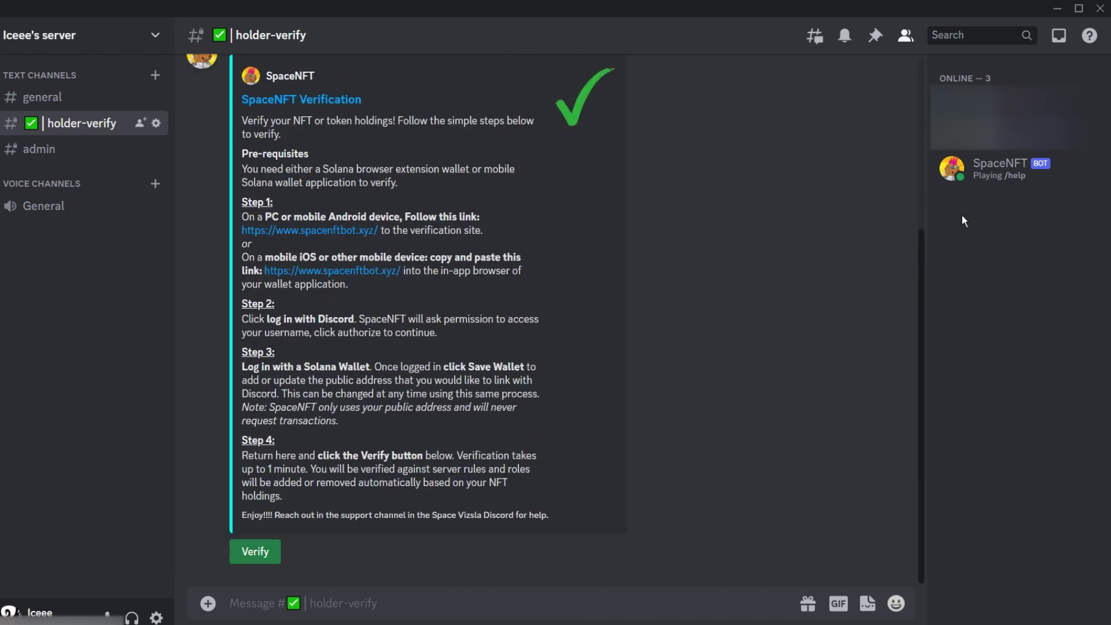
left_click(156, 123)
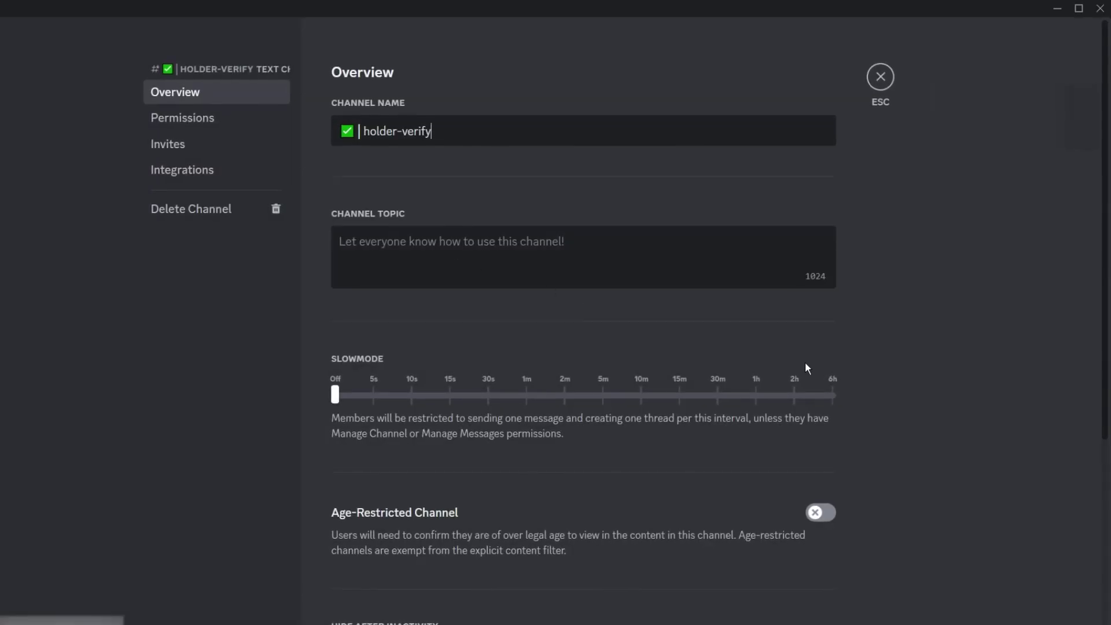
left_click(185, 118)
scroll(906, 252, "down", 1)
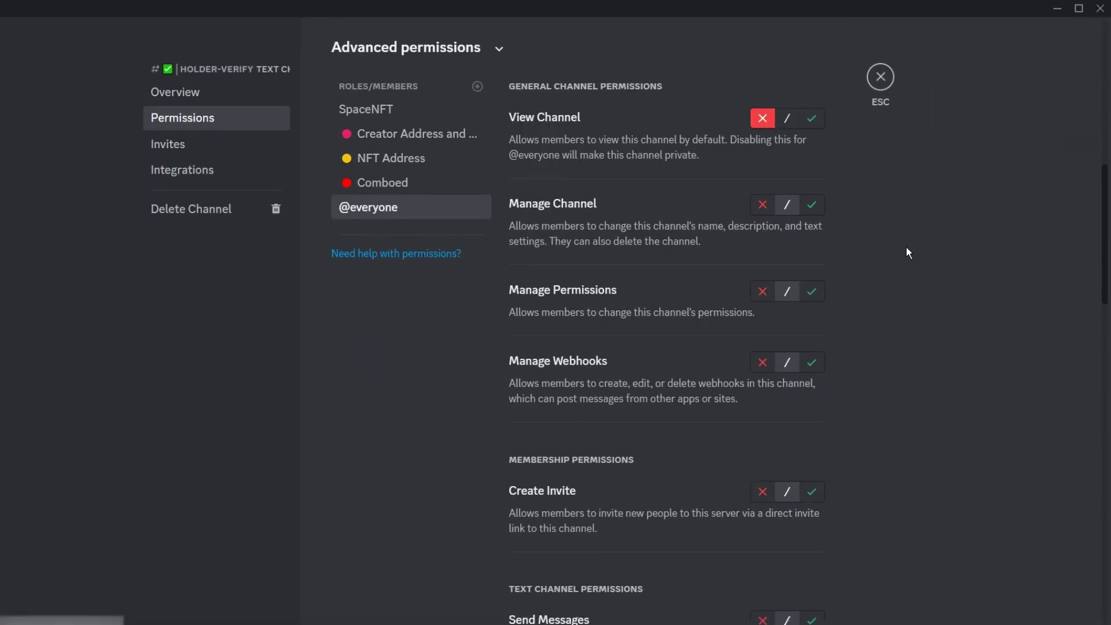
scroll(906, 247, "down", 5)
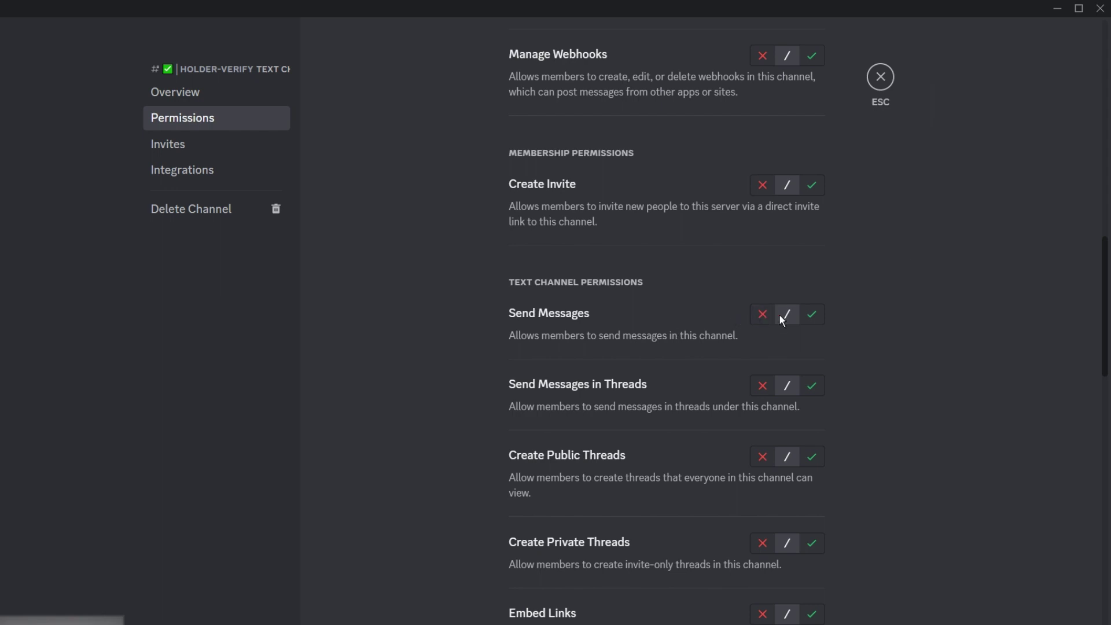
left_click(763, 314)
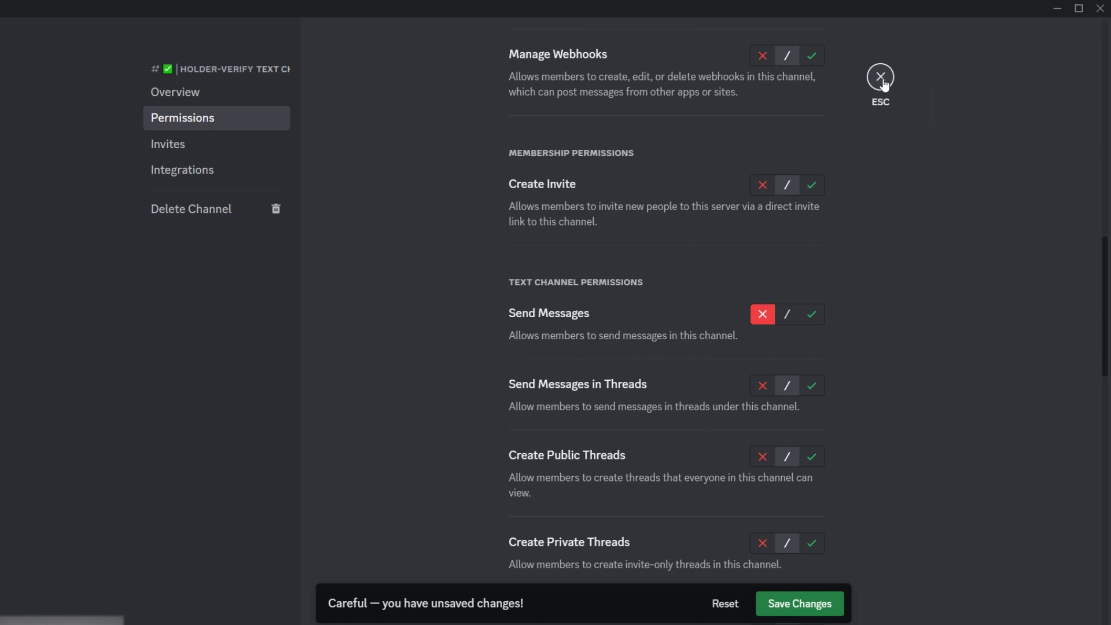
left_click(810, 602)
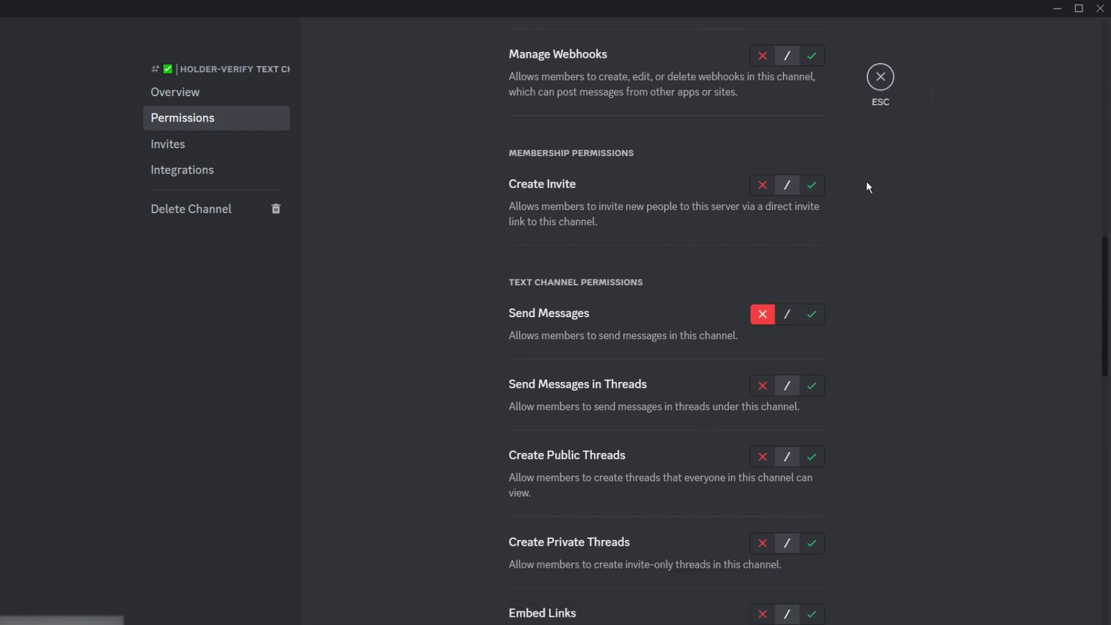
left_click(880, 76)
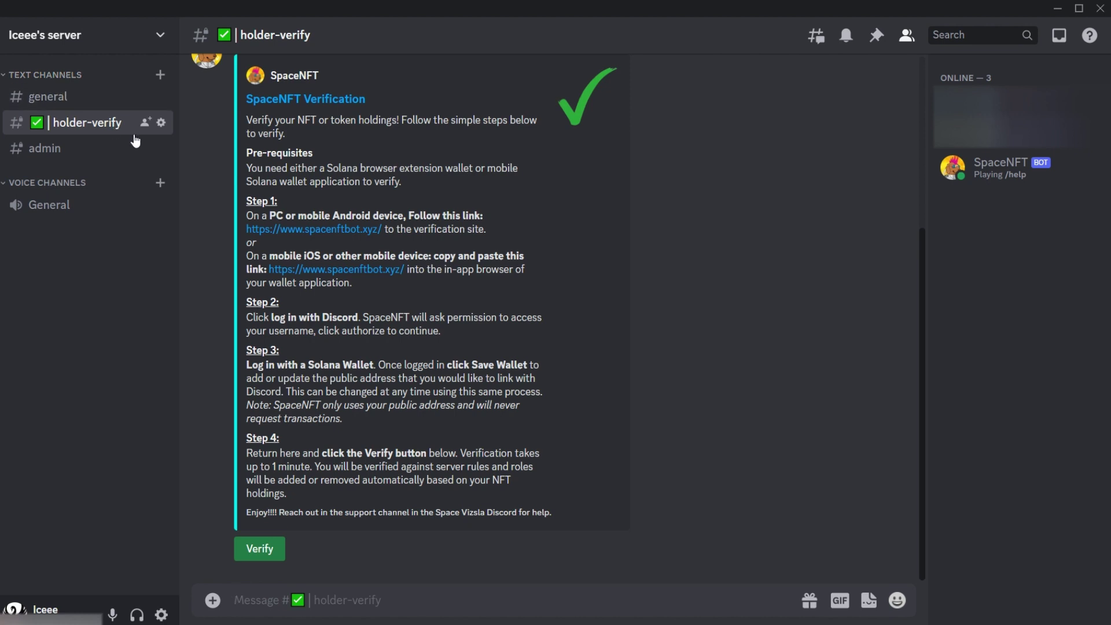
Verify holdings from the admin channel with SpaceNFT's /spaceverify command, and dismiss the bot's private replies.
left_click(134, 149)
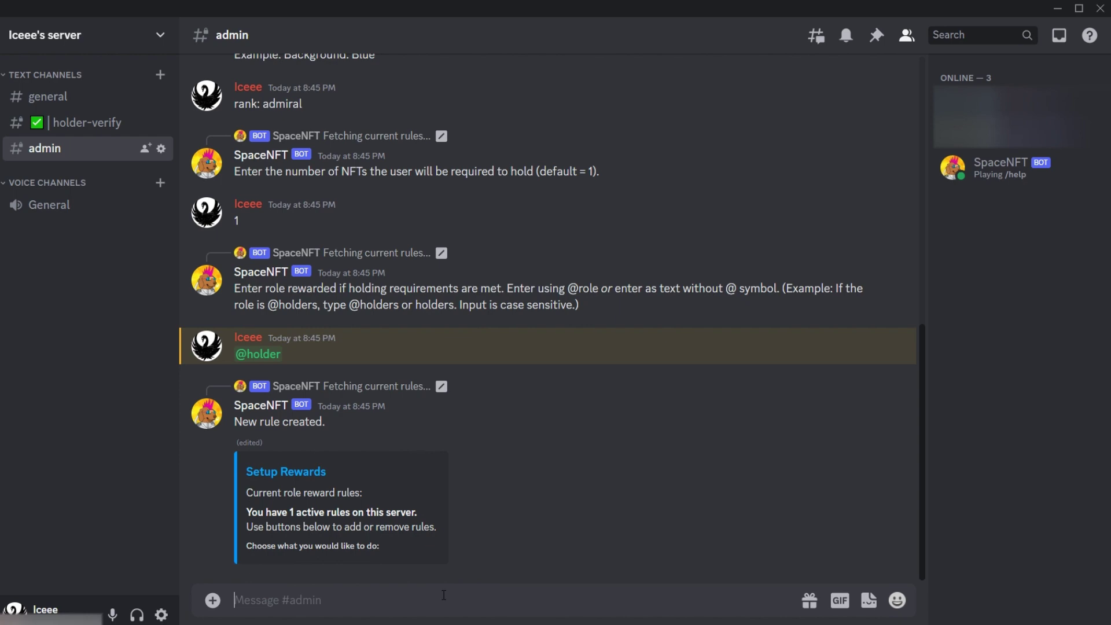
type("/")
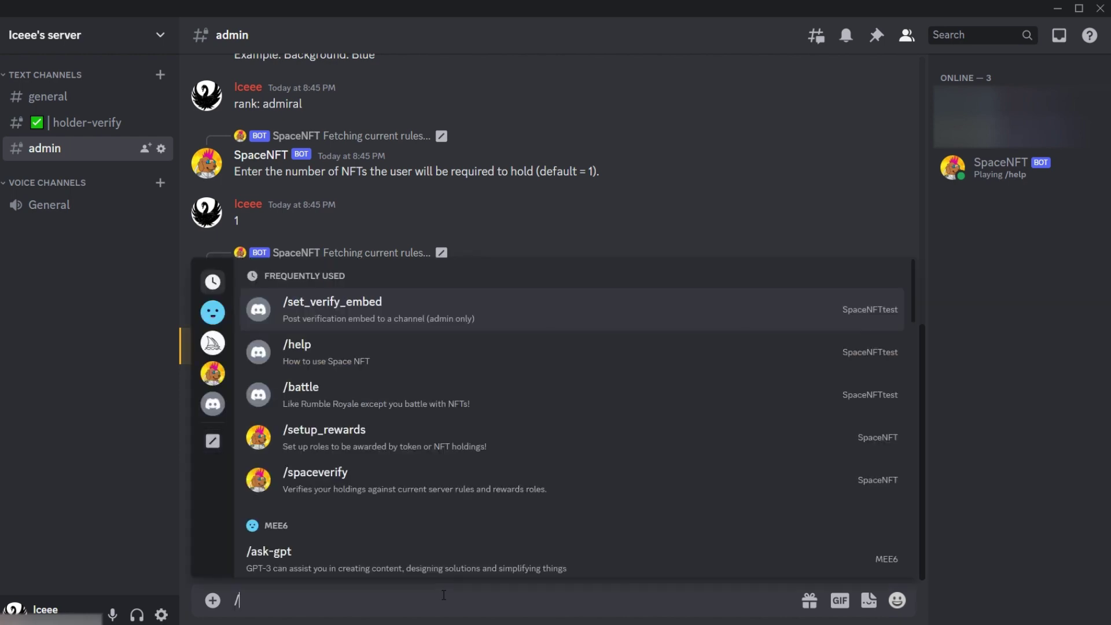
type("spacev")
key("Tab")
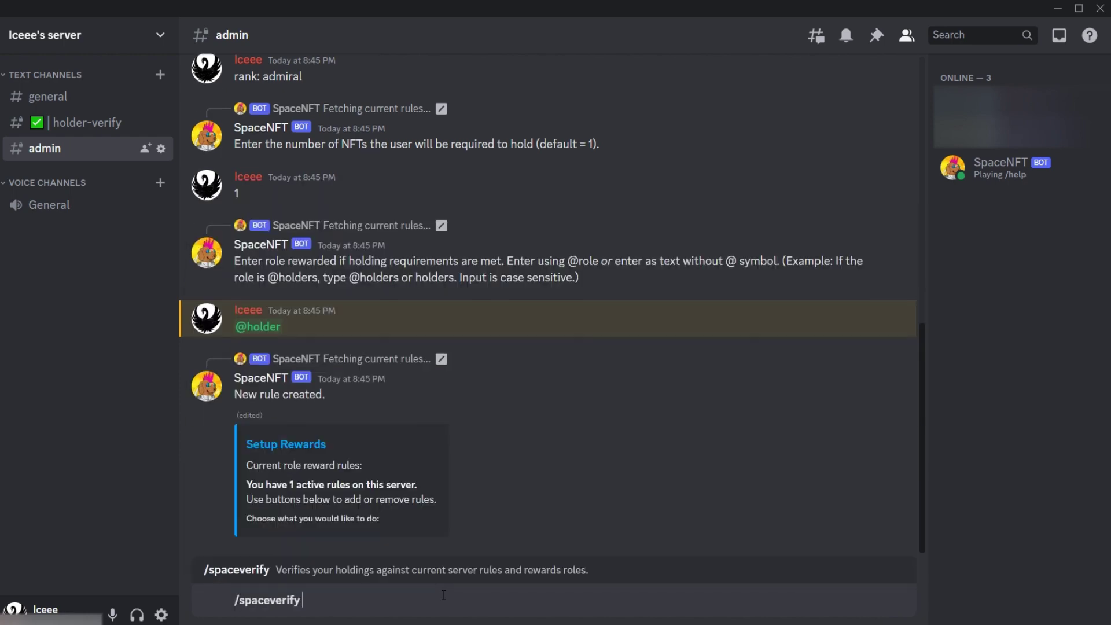
key("Return")
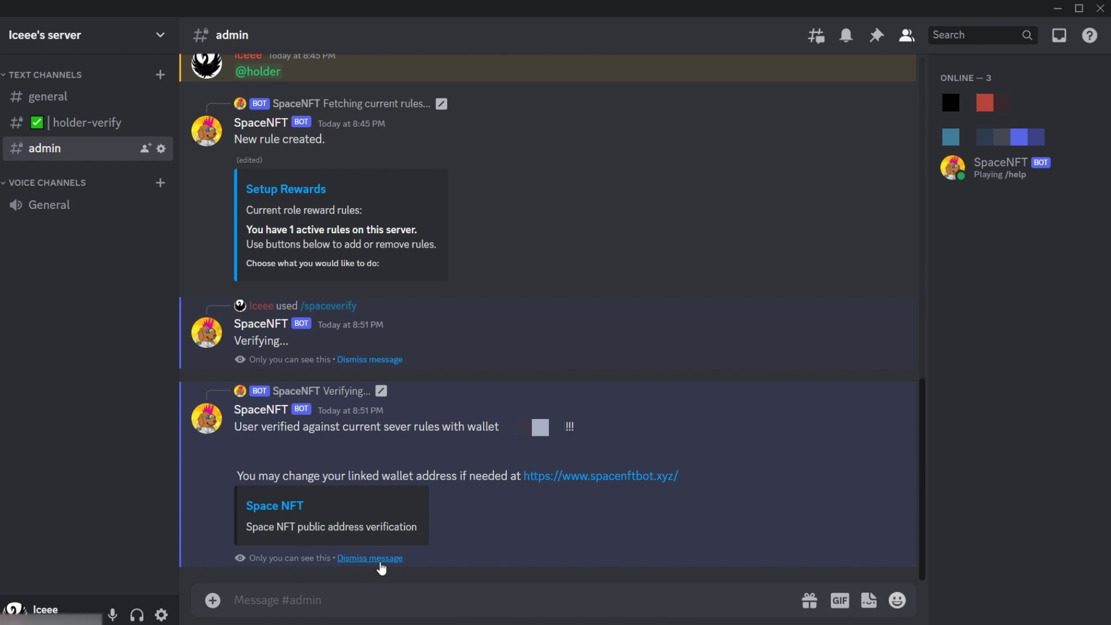
left_click(380, 561)
left_click(379, 561)
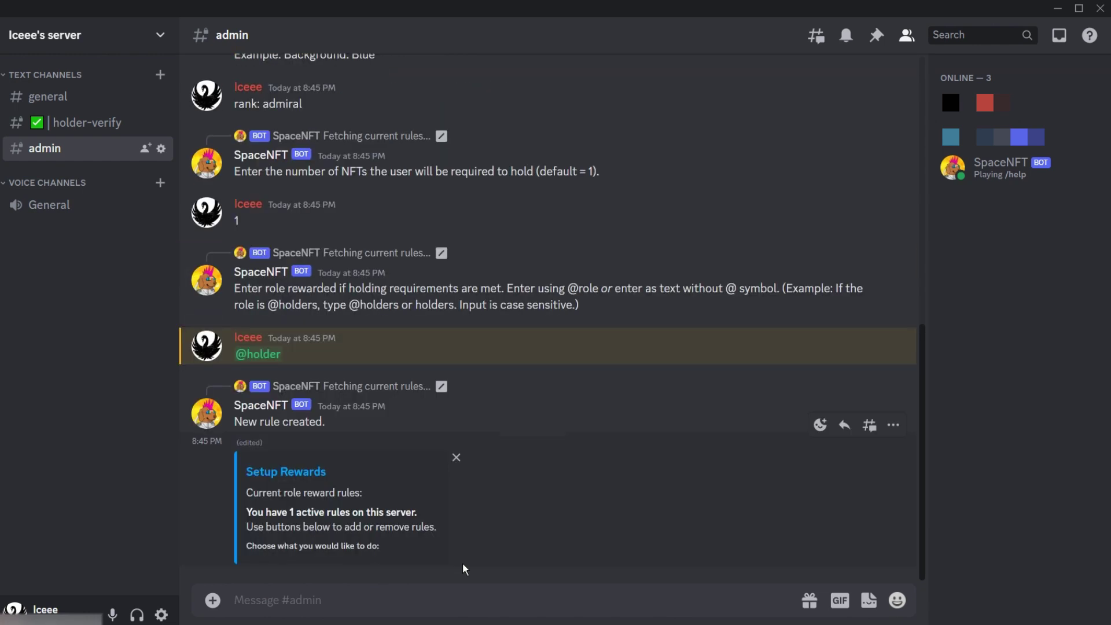